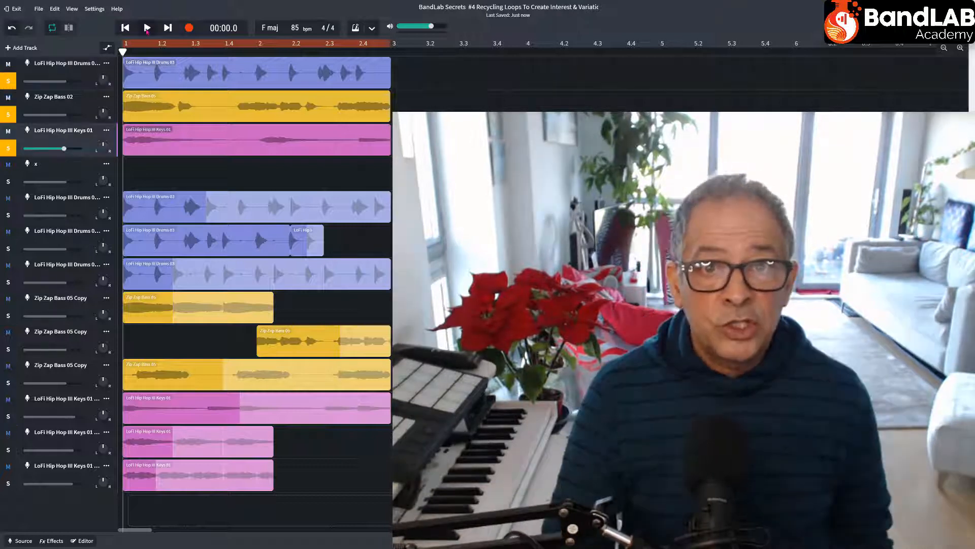
Play the three original loops together, followed by each of the three soloed drums, bass and keys variation combinations
left_click(147, 28)
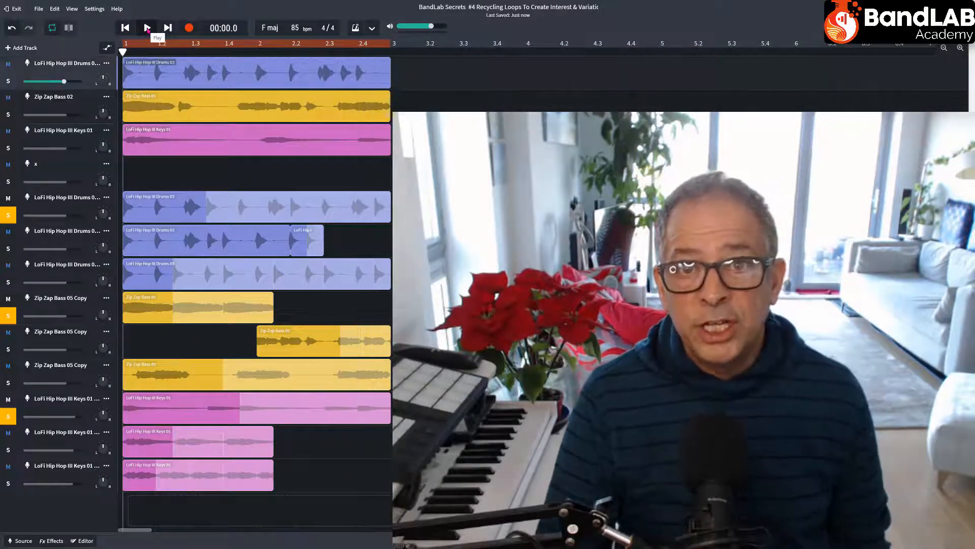
left_click(147, 28)
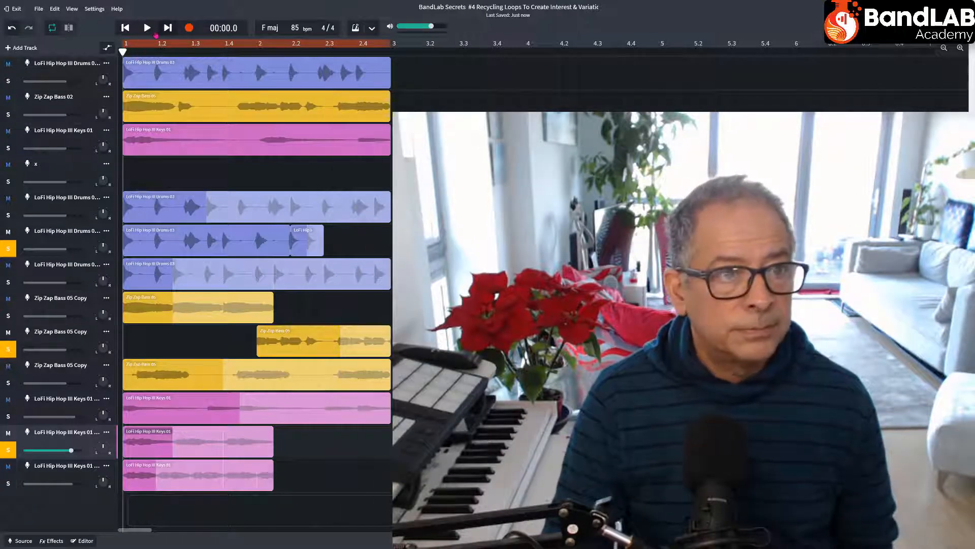
left_click(151, 32)
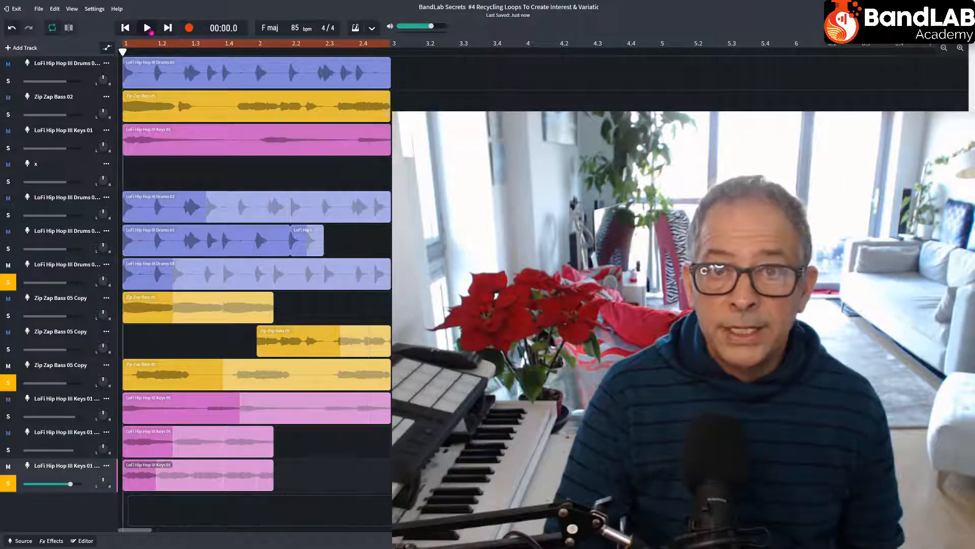
left_click(151, 32)
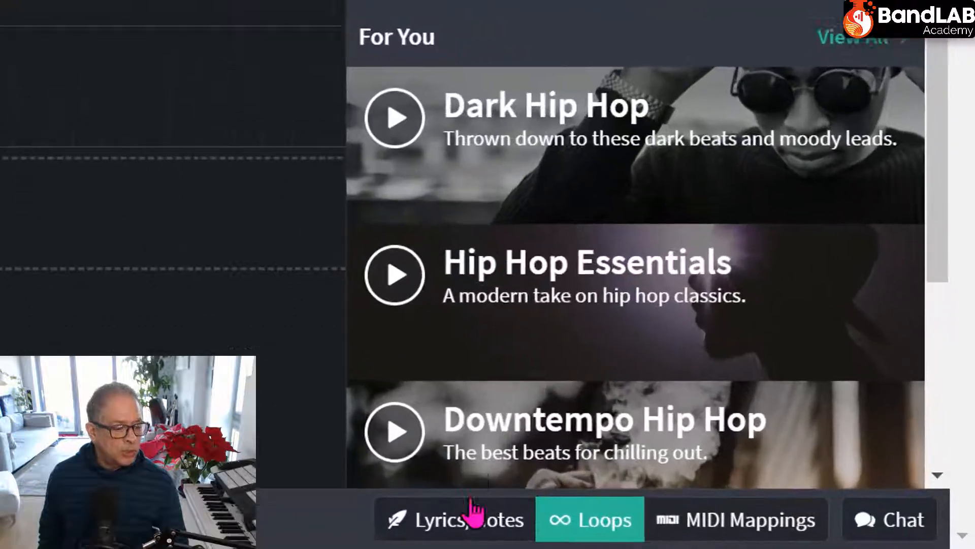
Look through the Lyrics/Notes, Chat and Loops side panels and close the loop browser
left_click(459, 514)
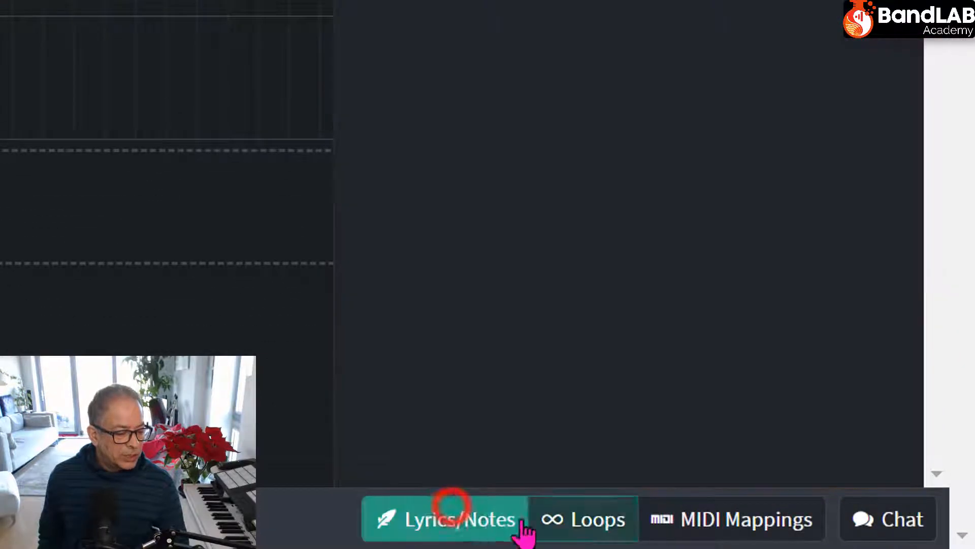
left_click(864, 518)
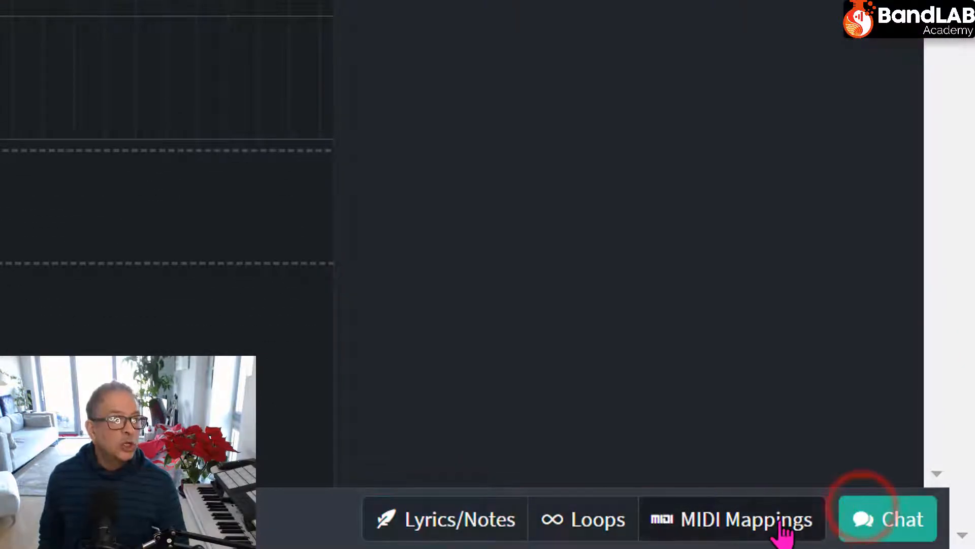
left_click(571, 524)
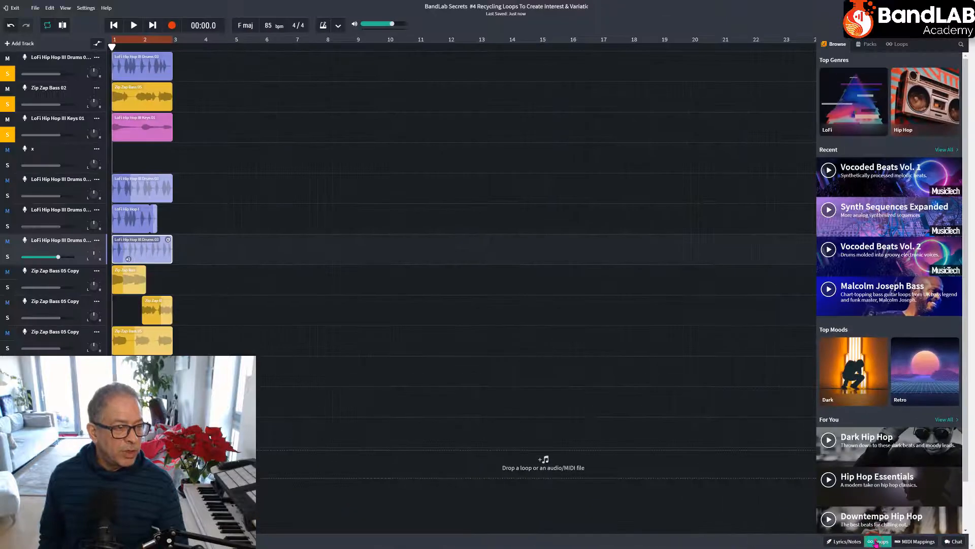
left_click(876, 542)
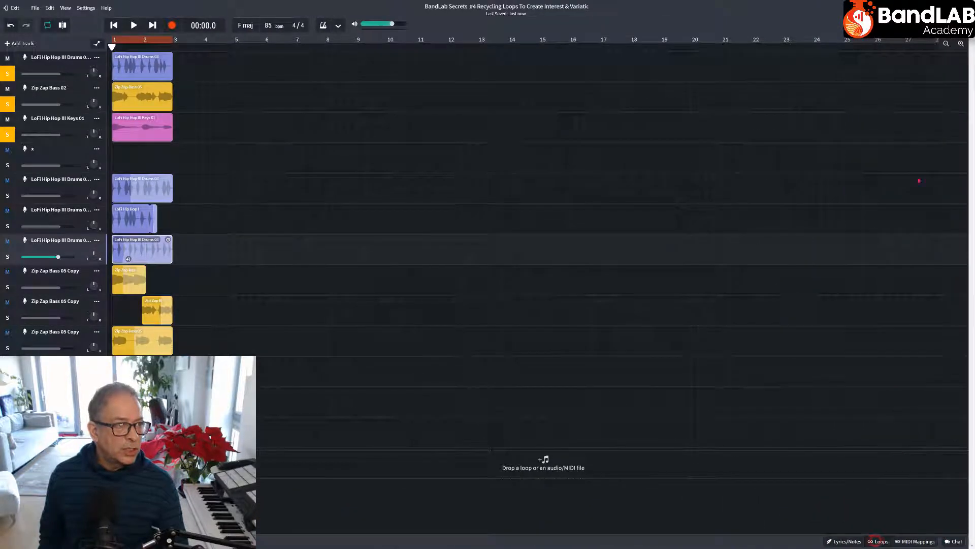
Enlarge the two-bar arrangement on the timeline and scale up the whole interface for easier viewing
left_click(960, 44)
left_click(960, 44)
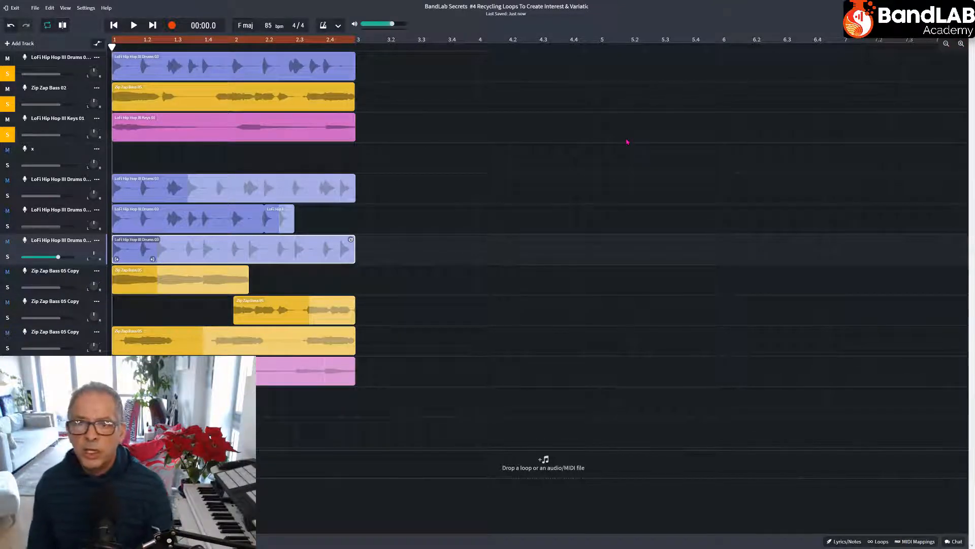
key("ctrl+plus")
key("ctrl+plus")
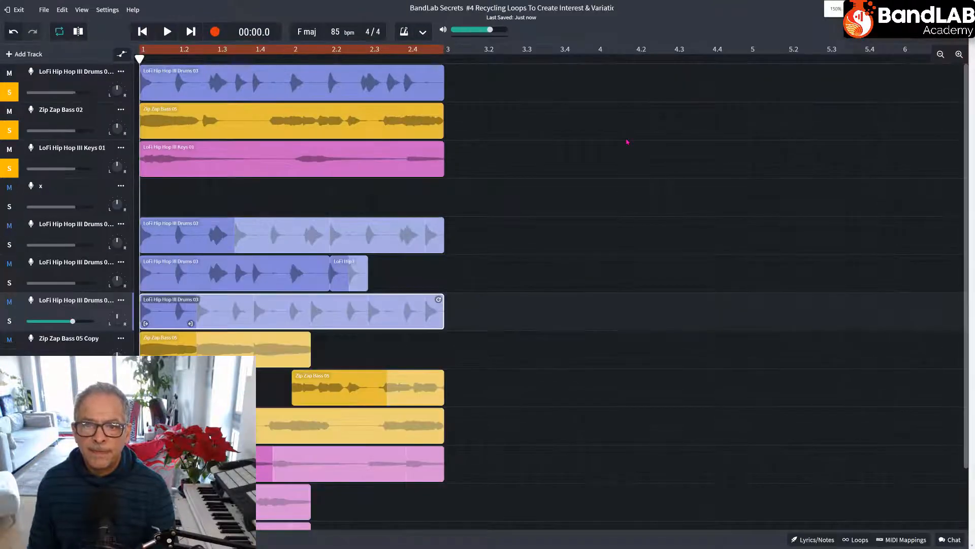
key("ctrl+plus")
key("ctrl+plus")
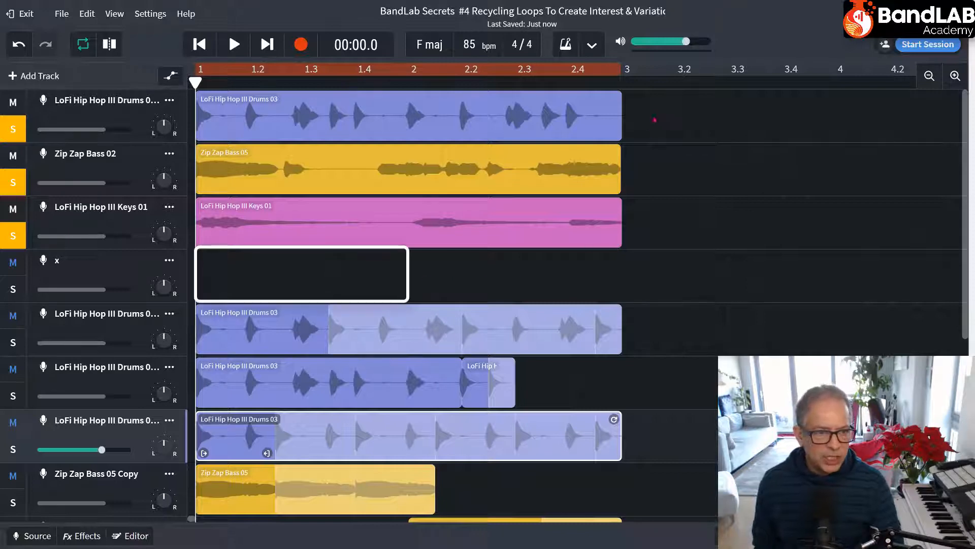
Check the grid size that snapping uses for the timeline
left_click(112, 15)
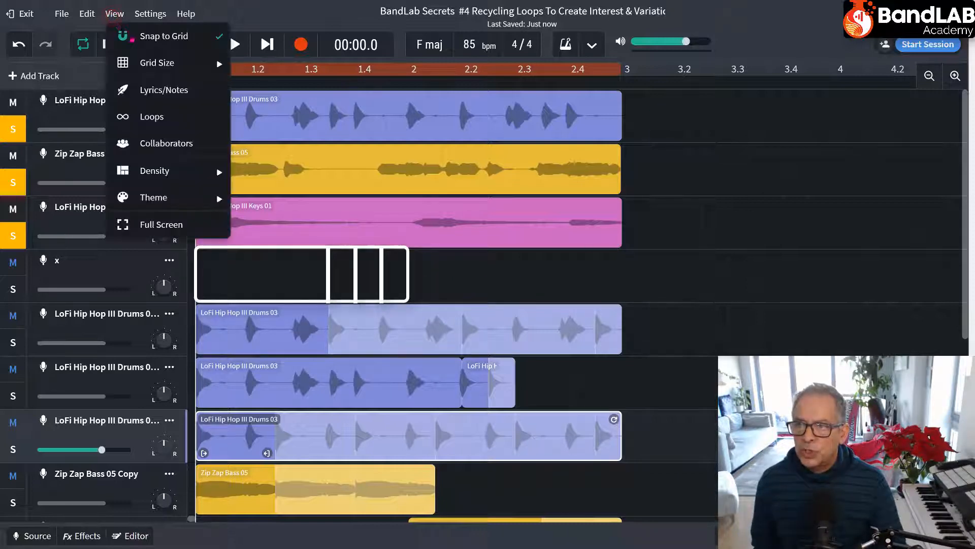
mouse_move(157, 63)
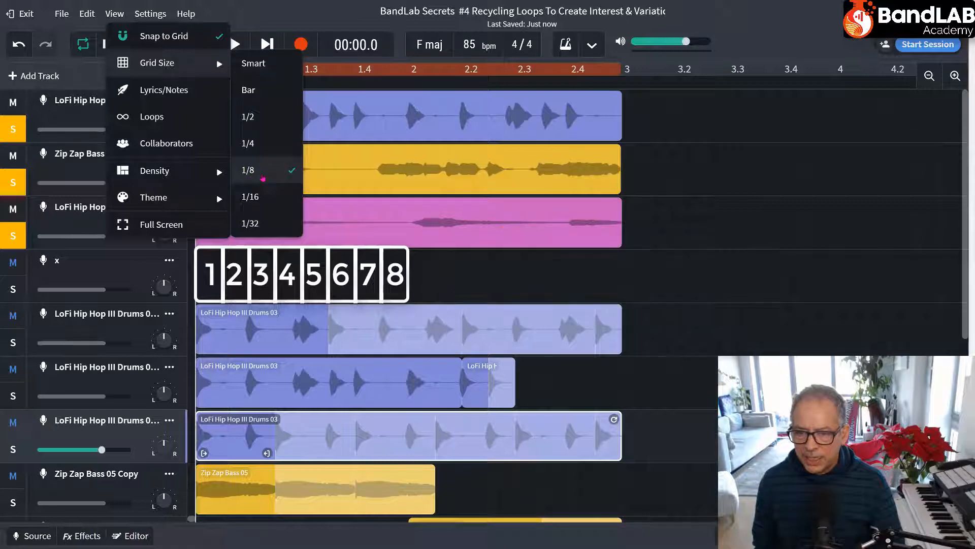
left_click(282, 274)
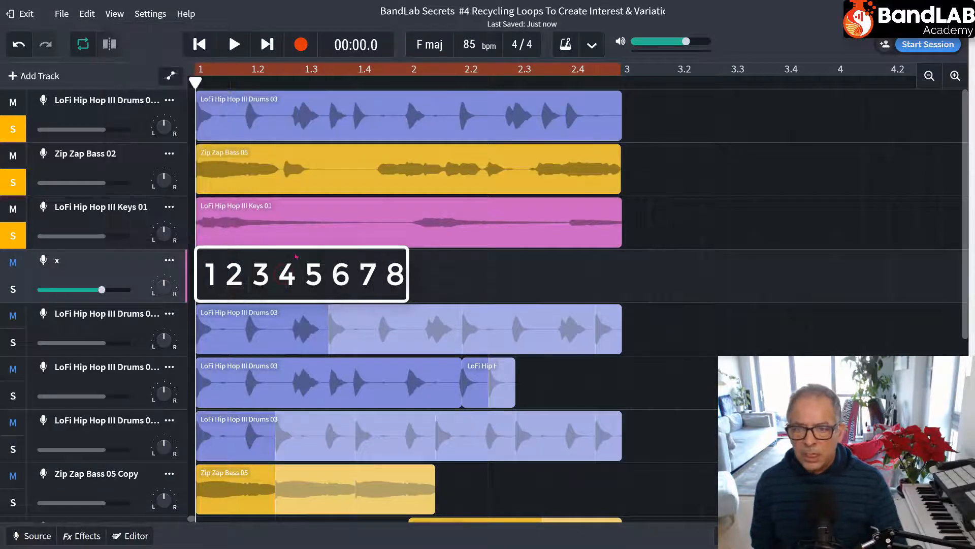
left_click_drag(213, 232, 349, 223)
key("ctrl+z")
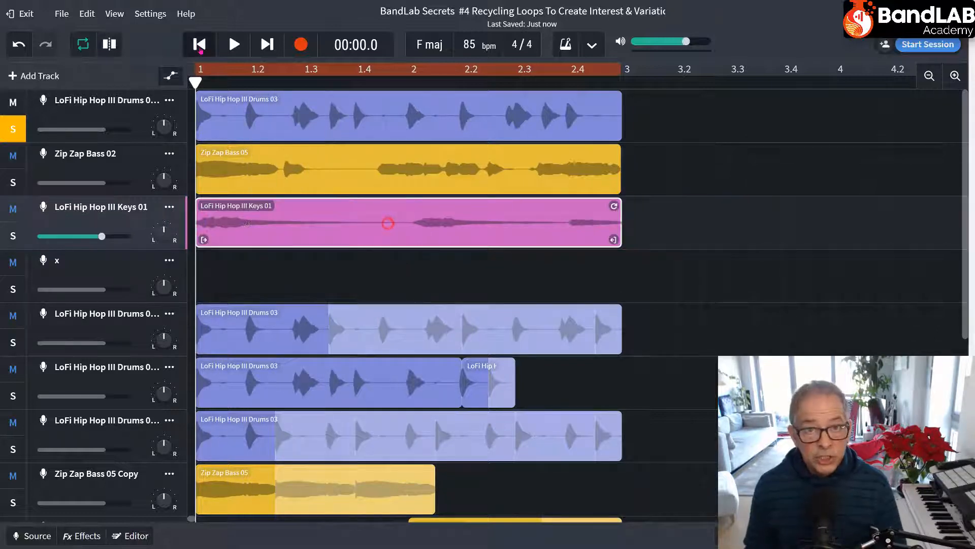
Solo the Zip Zap Bass 02 and LoFi Hip Hop III Keys 01 tracks alongside the first drum variation and play the combination
left_click(234, 44)
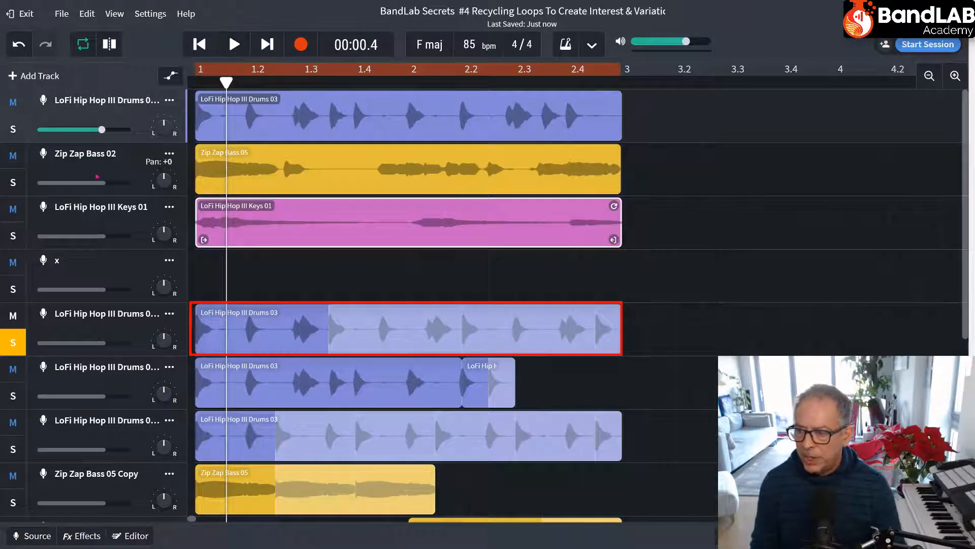
left_click(13, 182)
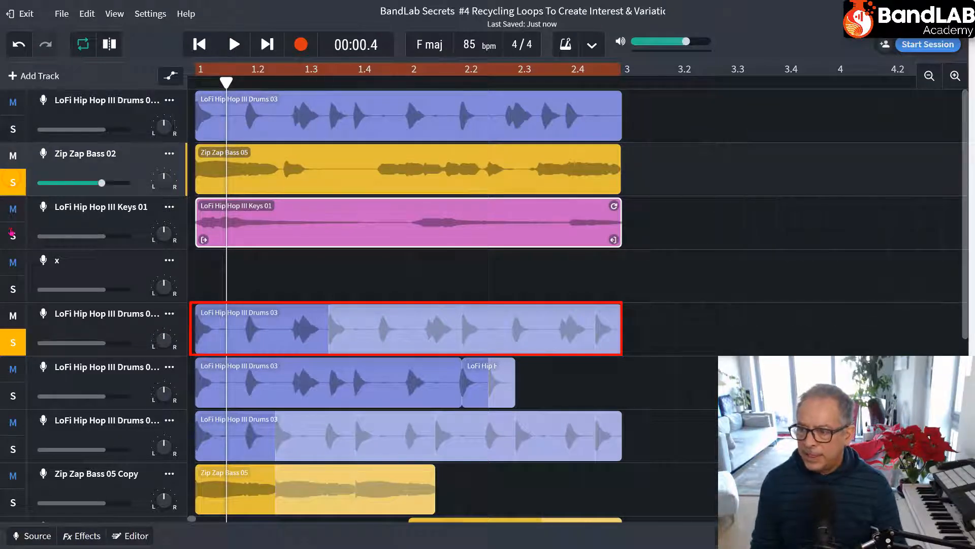
left_click(12, 234)
key("space")
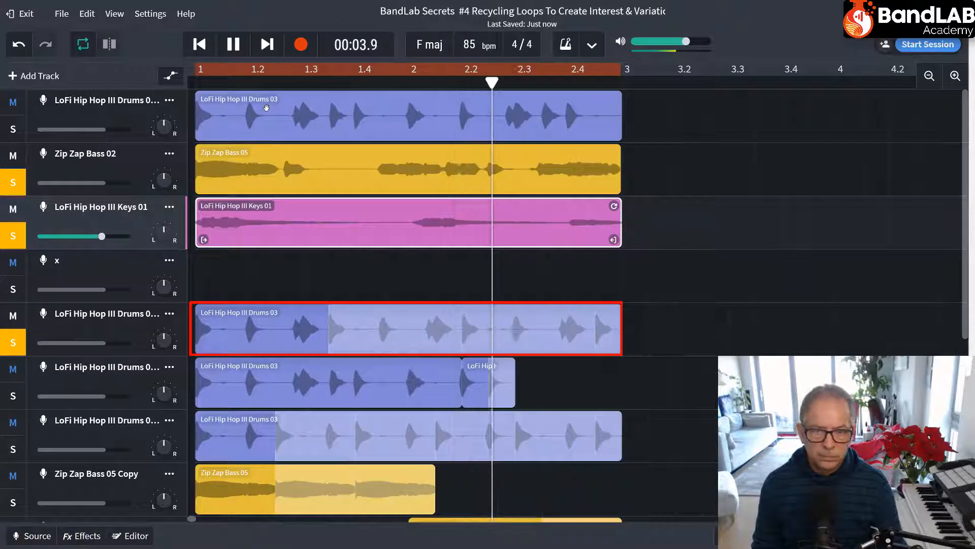
left_click(235, 46)
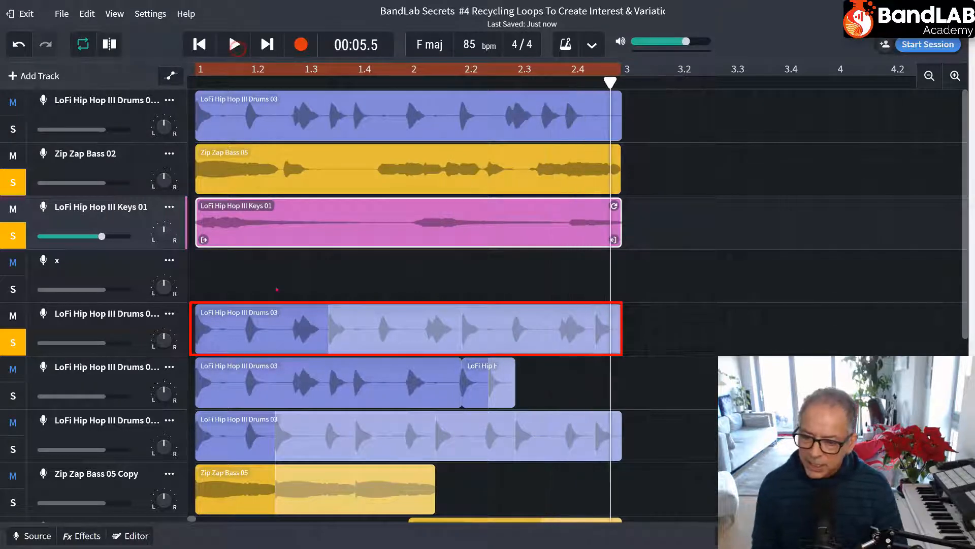
Extend the loop section of the first drum variation to the full two bars and compare it with the original drum clip
left_click(276, 338)
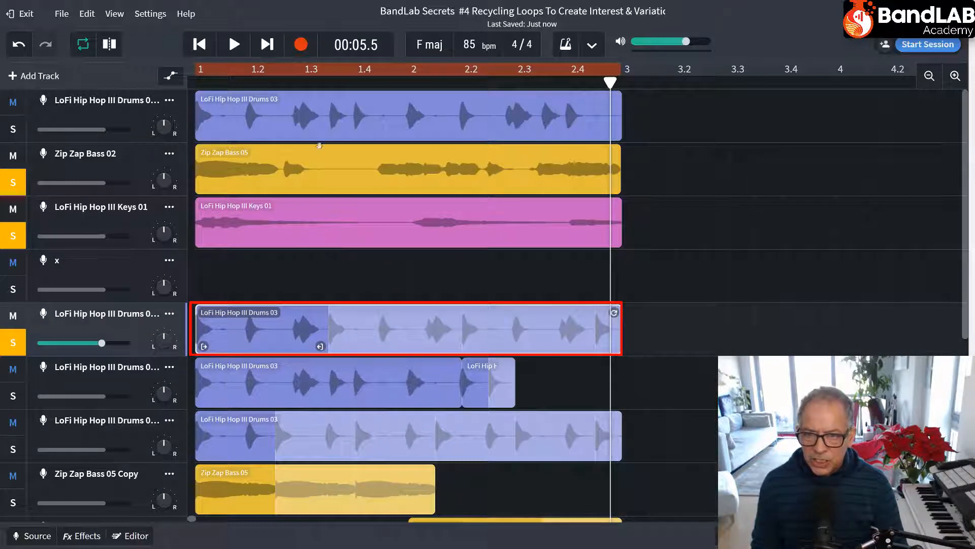
left_click(322, 119)
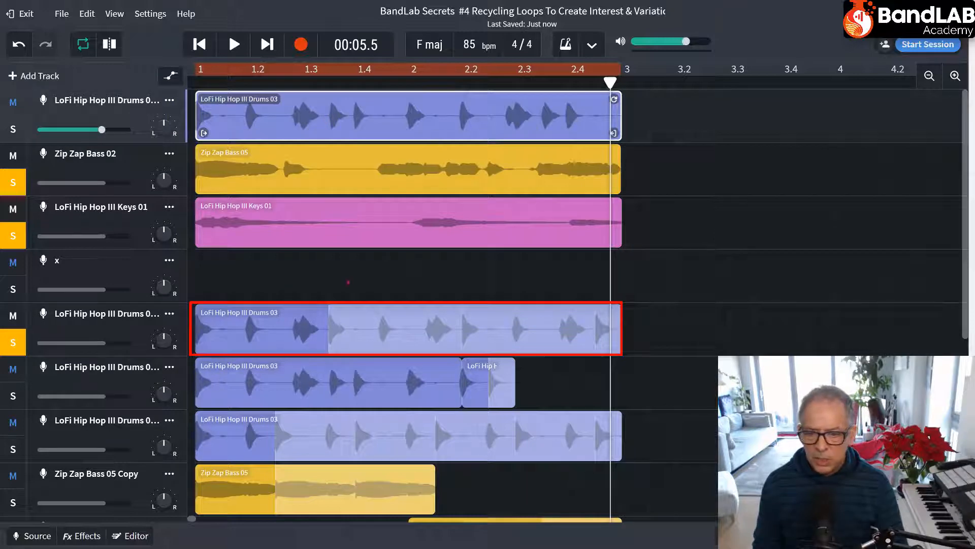
left_click(279, 332)
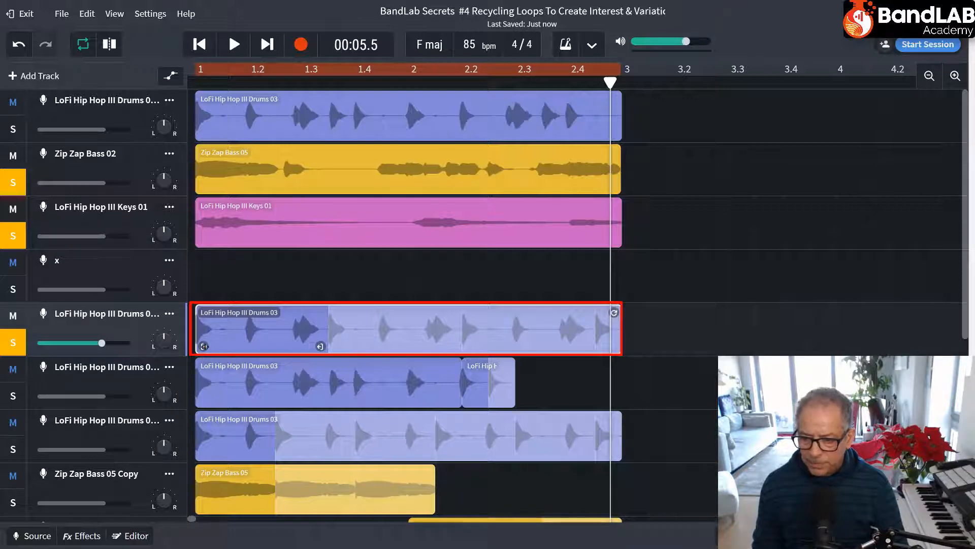
mouse_move(206, 347)
left_mouse_down()
mouse_move(225, 347)
mouse_move(204, 347)
left_mouse_up()
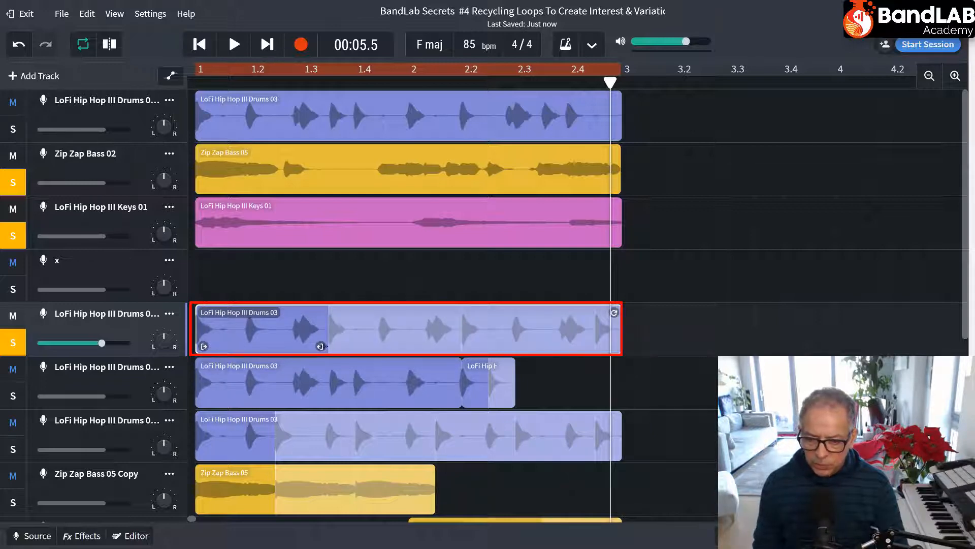
left_click_drag(321, 346, 619, 352)
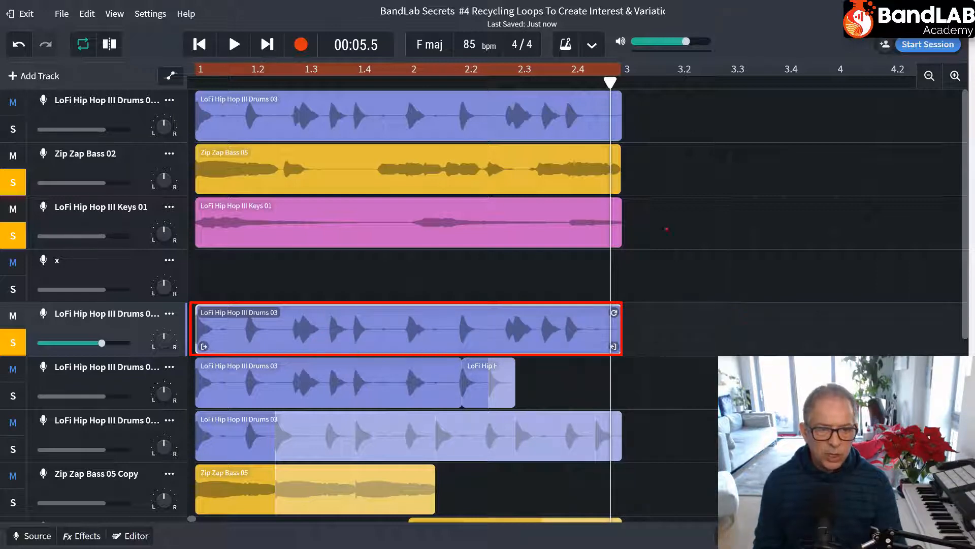
left_click(584, 126)
left_click(582, 317)
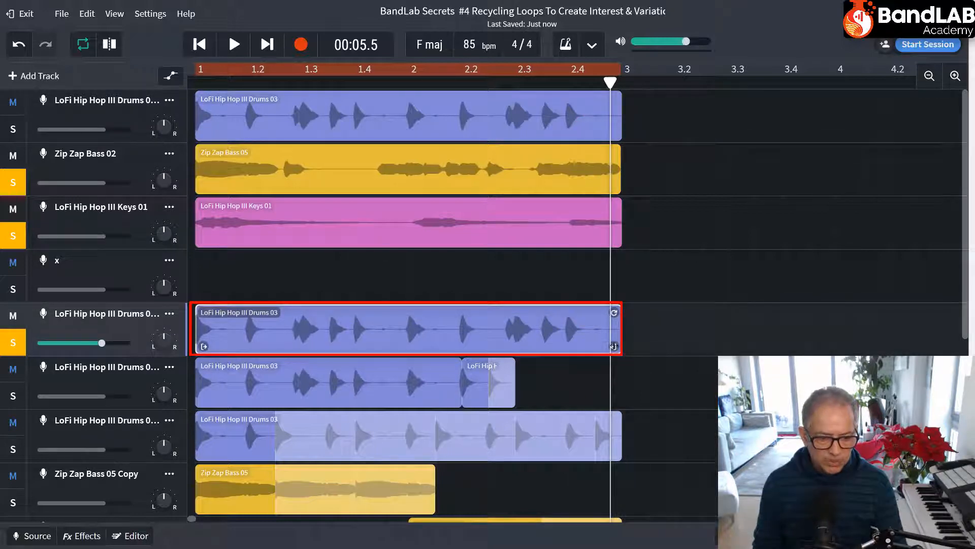
Shorten the loop section of the first drum variation to its first five eighth notes and play it with the bass and keys
left_click_drag(614, 346, 318, 342)
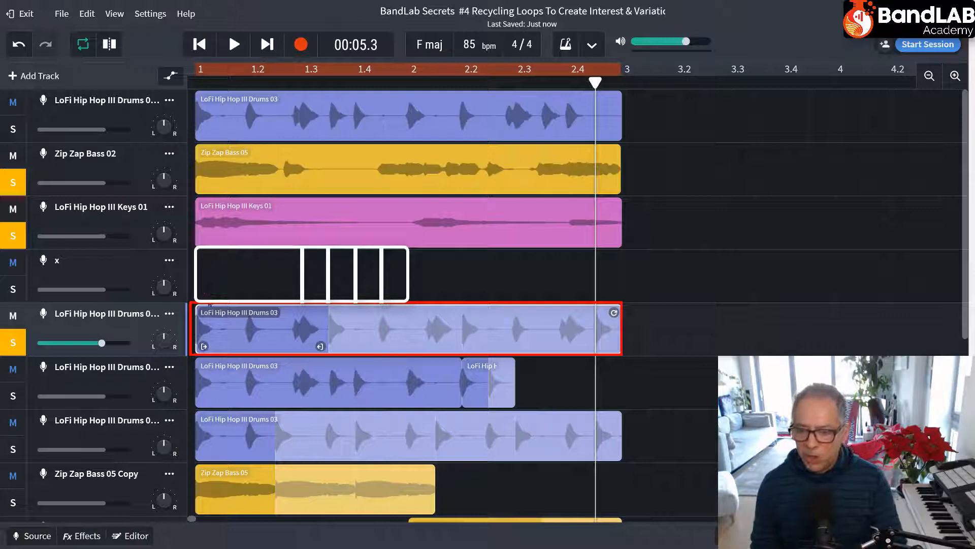
left_click(208, 274)
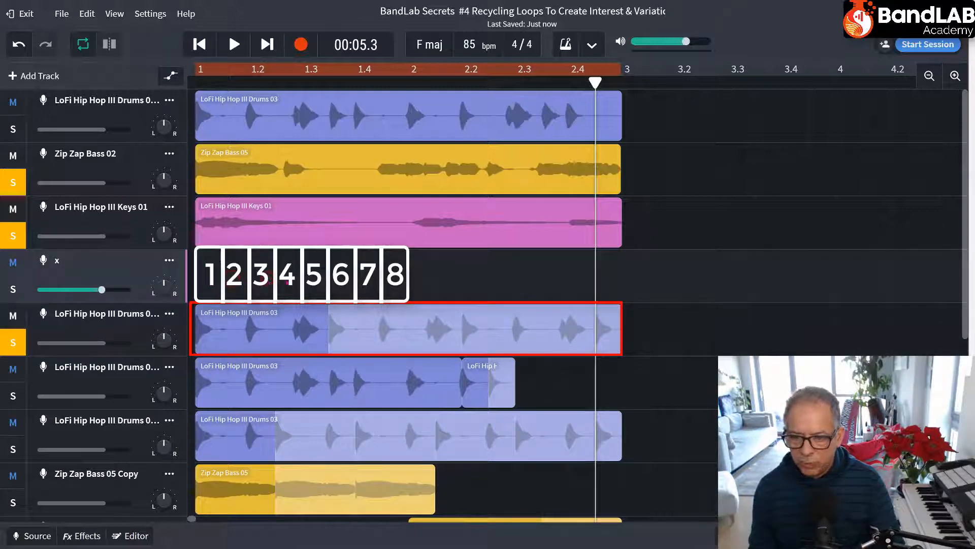
left_click(335, 333)
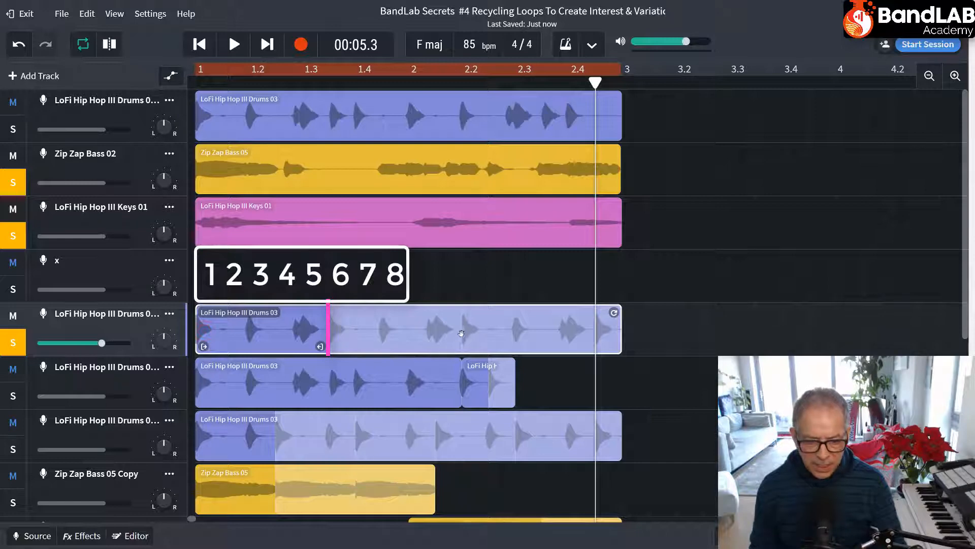
left_click(339, 331)
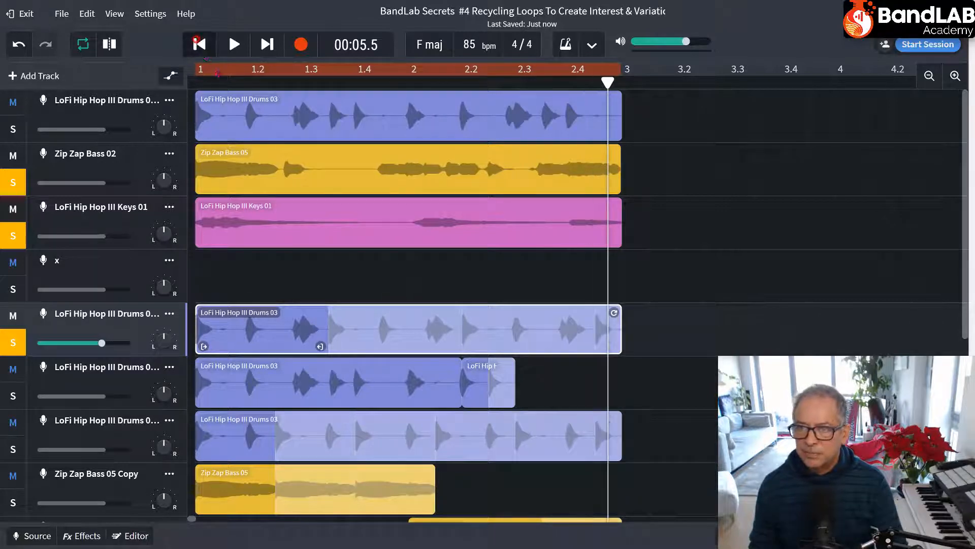
left_click(234, 45)
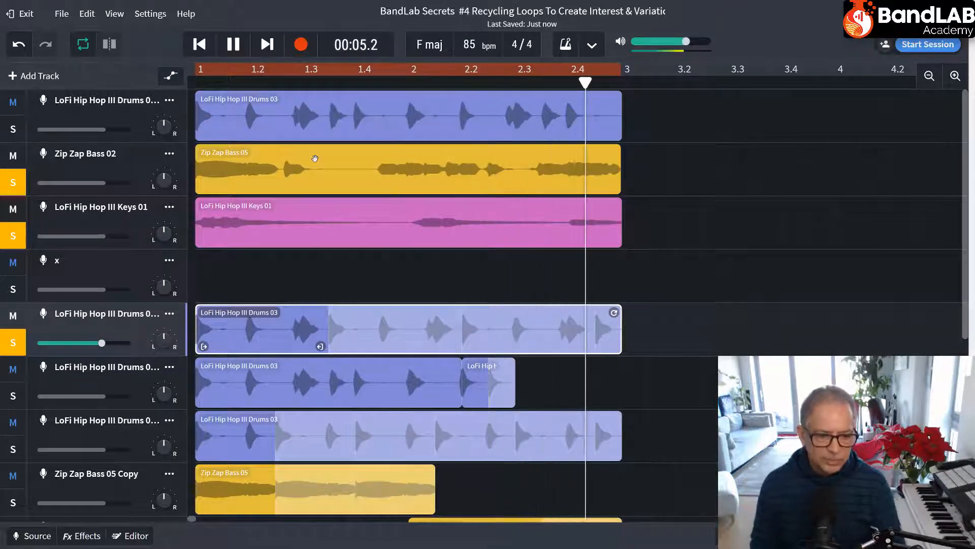
key("space")
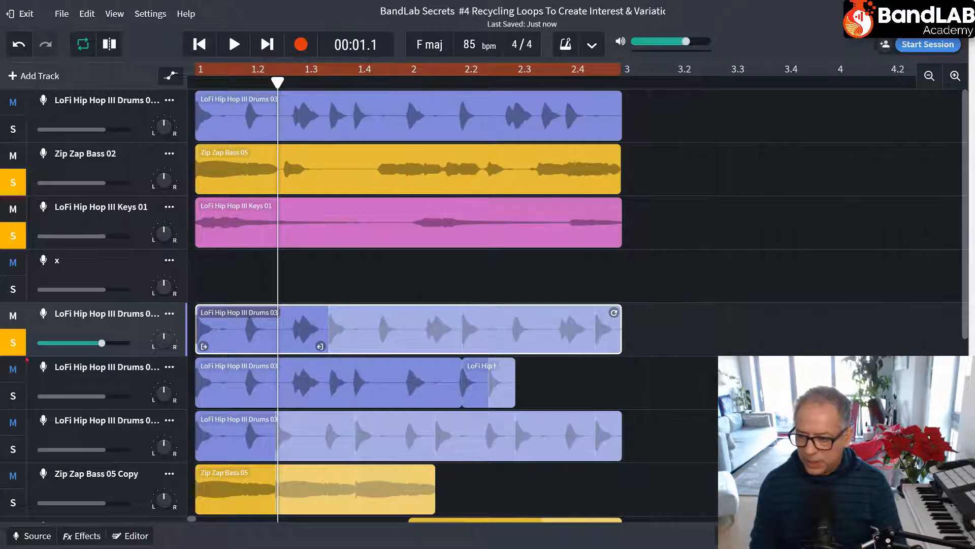
Solo the second drum variation in place of the first and play it with the original bass and keys
left_click(10, 350)
left_click(14, 396)
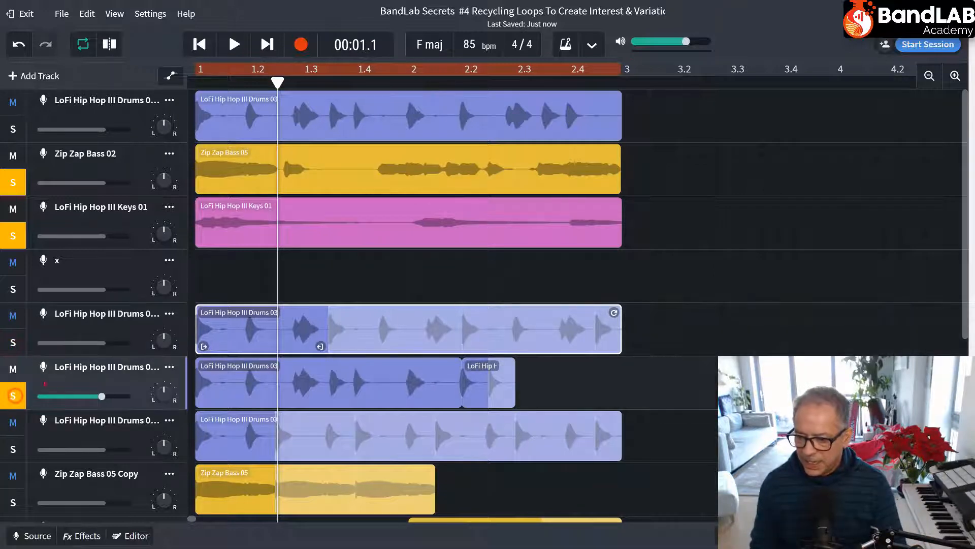
left_click(216, 382)
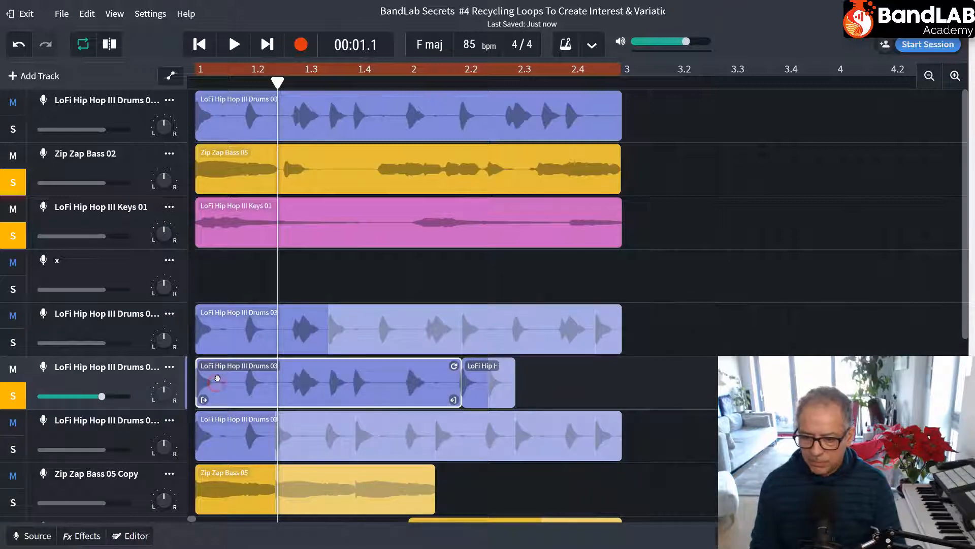
key("space")
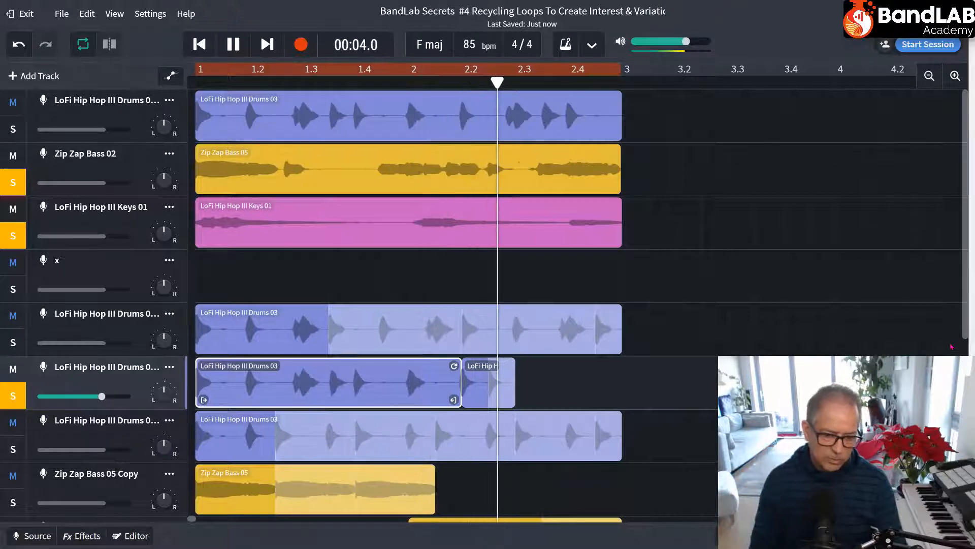
key("space")
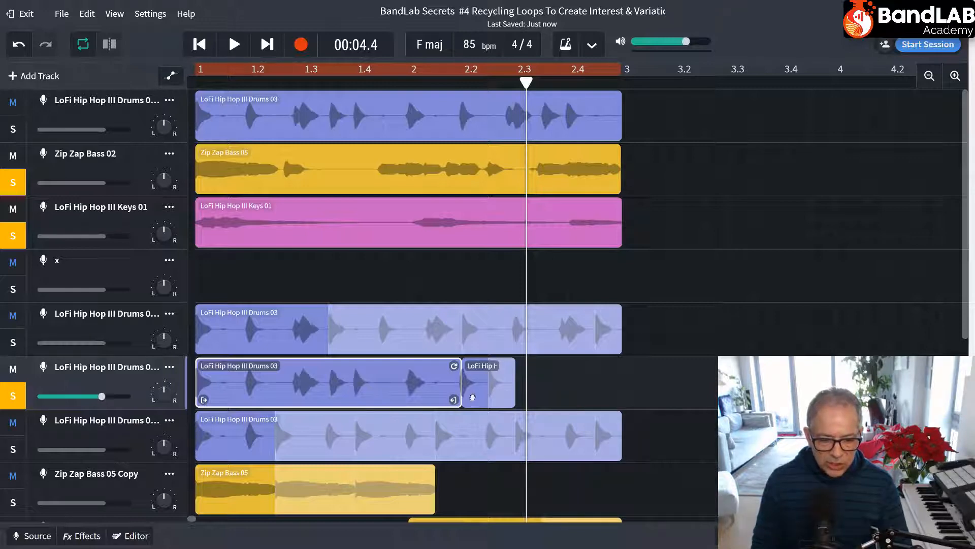
Delete the short looped slice at the end of the second drum variation and extend its main clip to the full two bars
left_click_drag(472, 397, 579, 397)
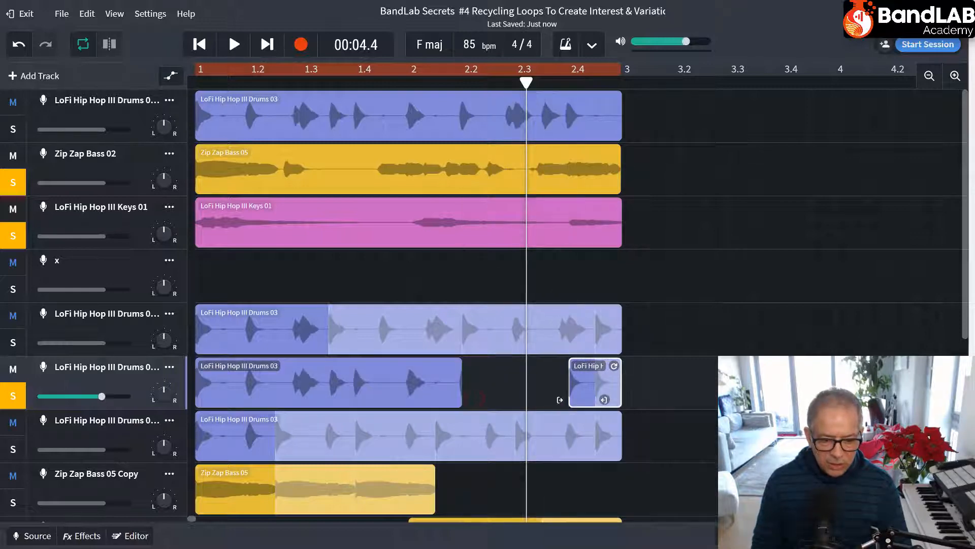
left_click(446, 390)
left_click_drag(453, 399, 481, 400)
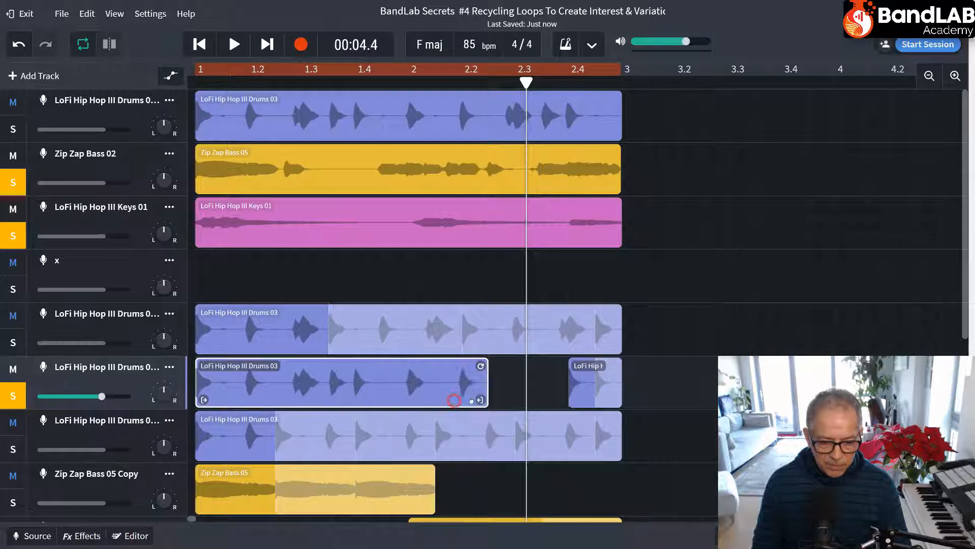
left_click(600, 385)
key("Delete")
left_click(450, 388)
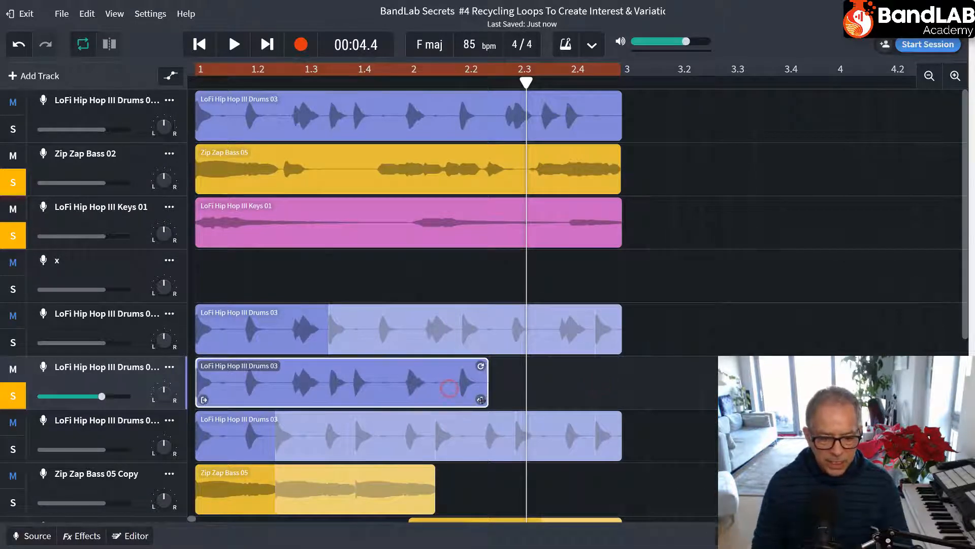
left_click_drag(481, 399, 609, 403)
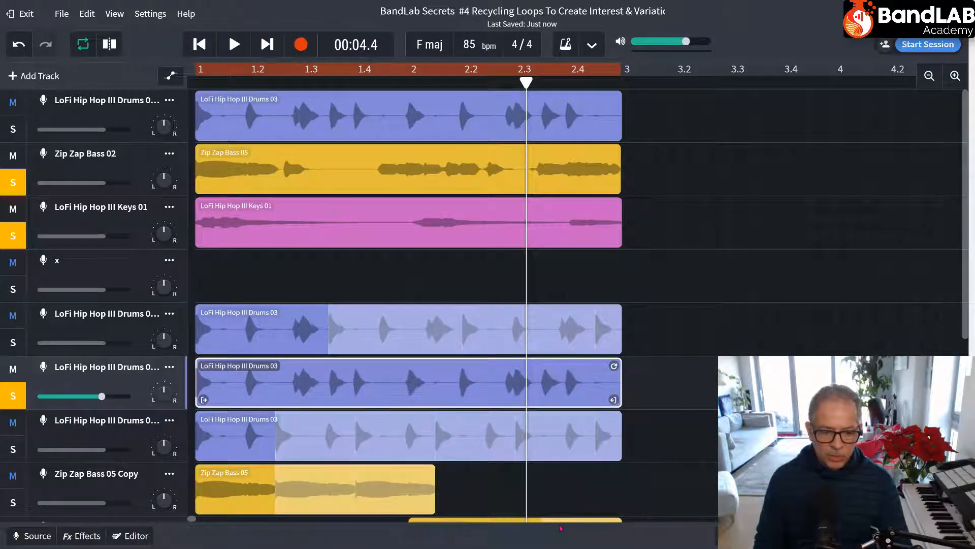
Trim the second drum variation to its first eleven eighth notes and split off the last eighth note as a separate slice
left_click_drag(614, 399, 483, 400)
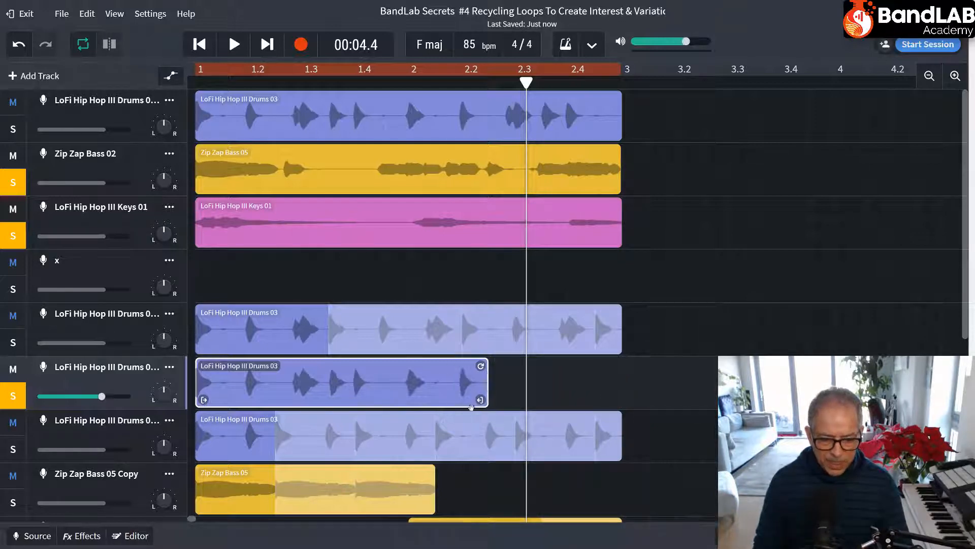
left_click(461, 84)
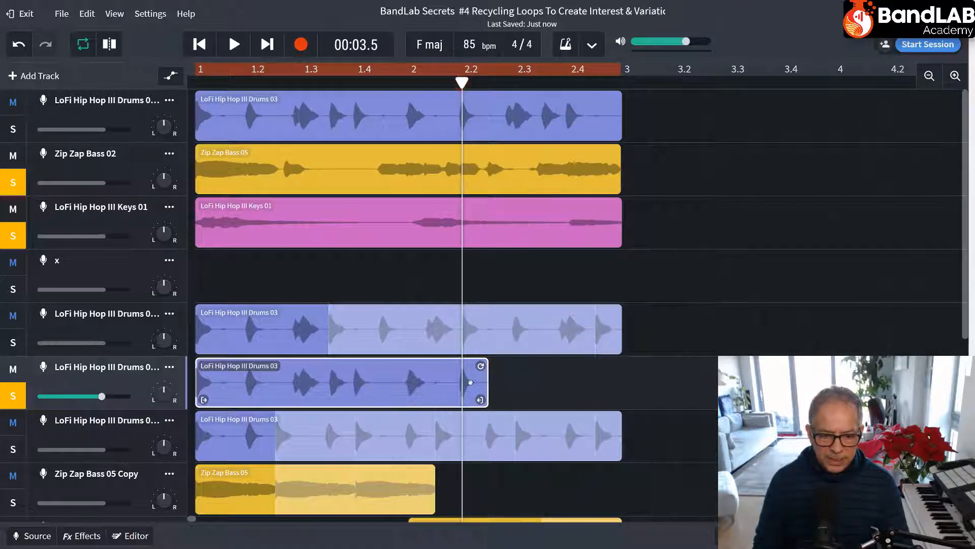
key("ctrl+e")
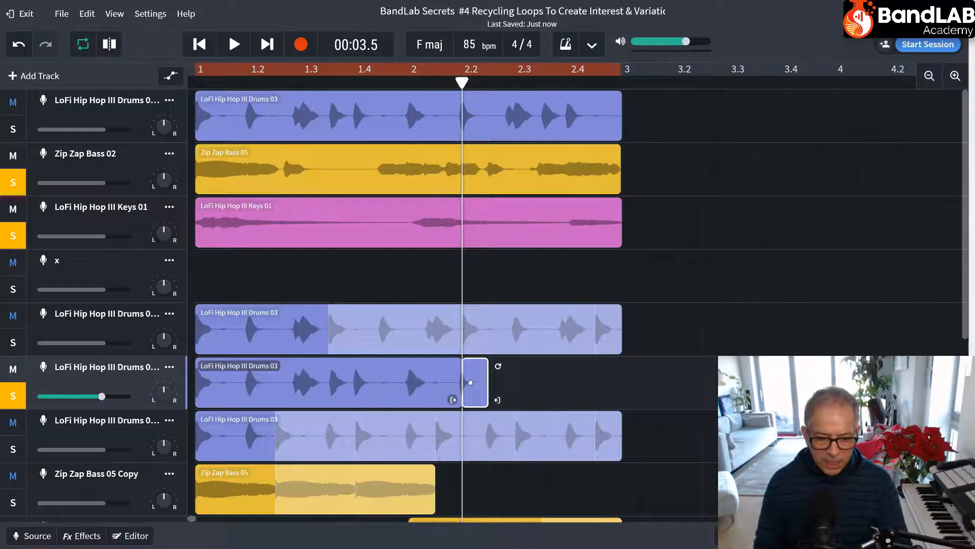
Loop the split-off drum slice for one more eighth note and play the variation with the original bass and keys
mouse_move(472, 370)
left_mouse_down()
mouse_move(546, 371)
mouse_move(455, 374)
left_mouse_up()
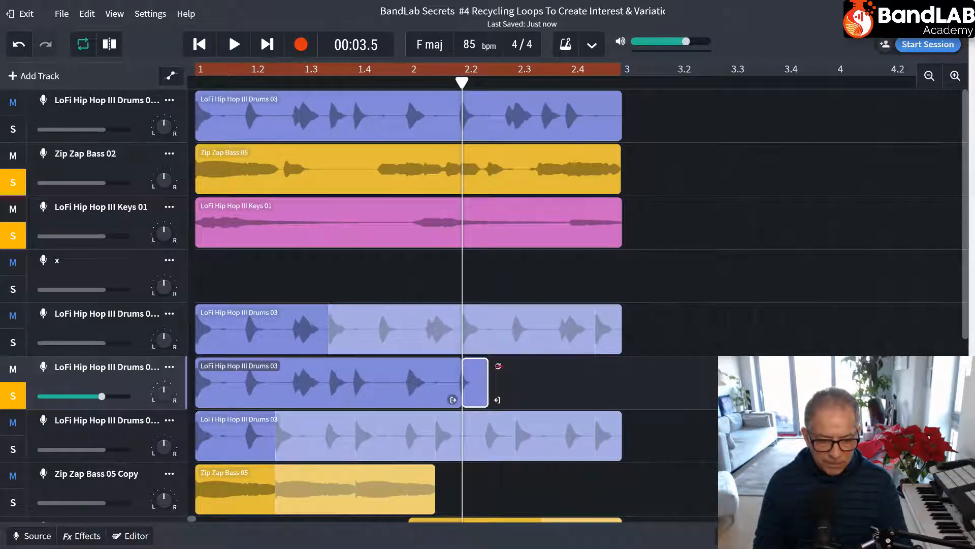
left_click_drag(514, 364, 511, 365)
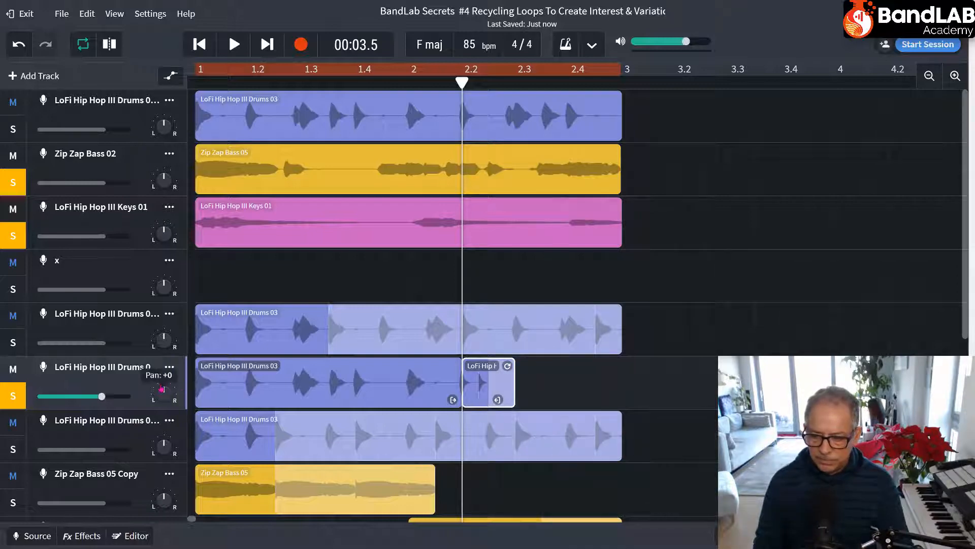
key("space")
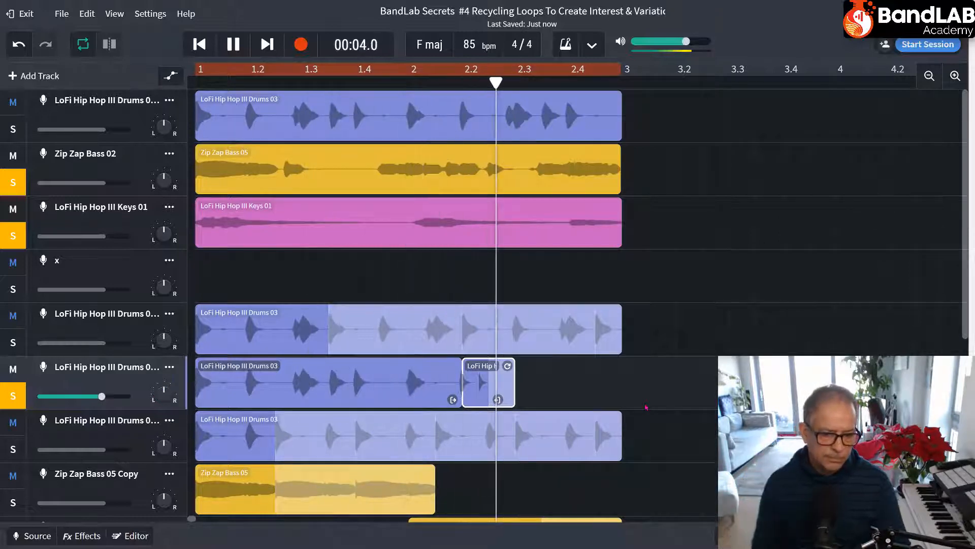
key("space")
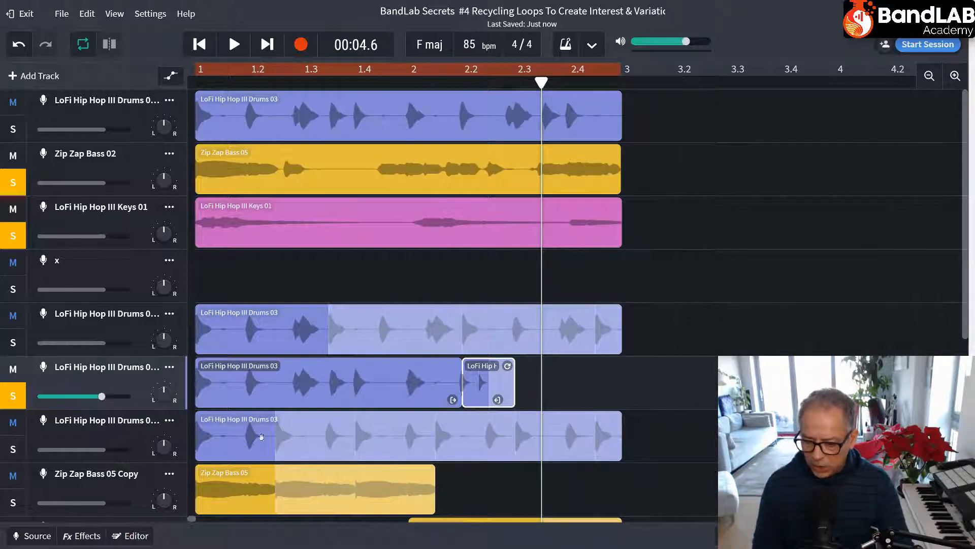
Solo the third drum variation in place of the second and play it with the original bass and keys
left_click(16, 401)
left_click(13, 449)
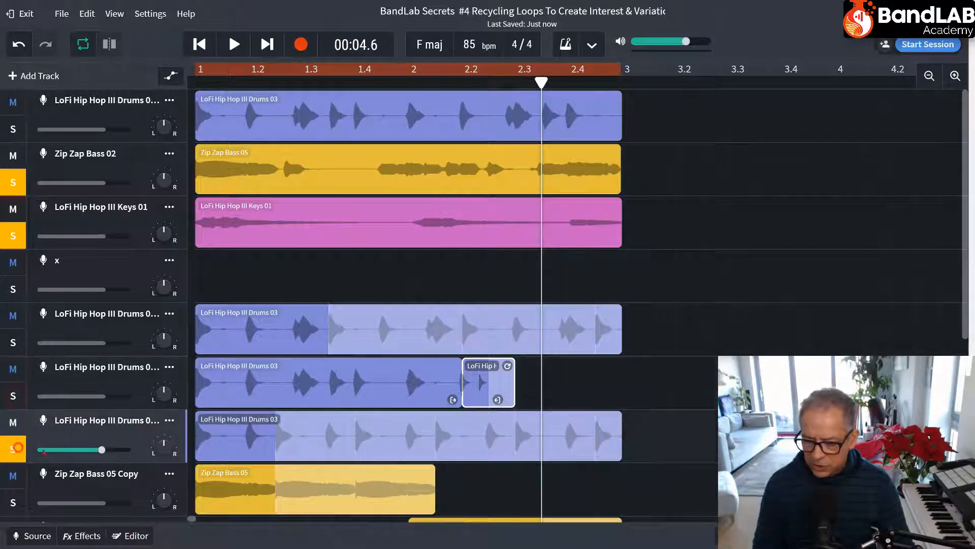
key("Return")
key("space")
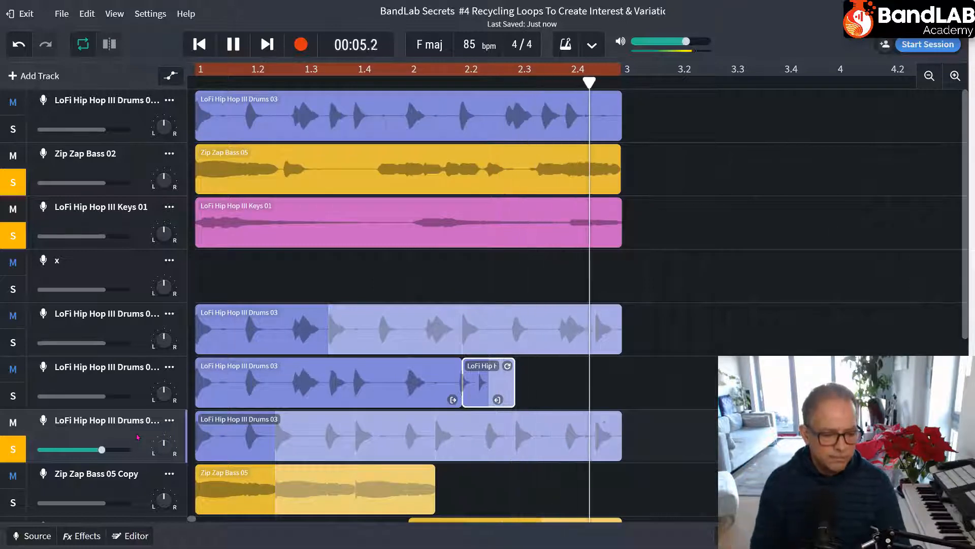
key("space")
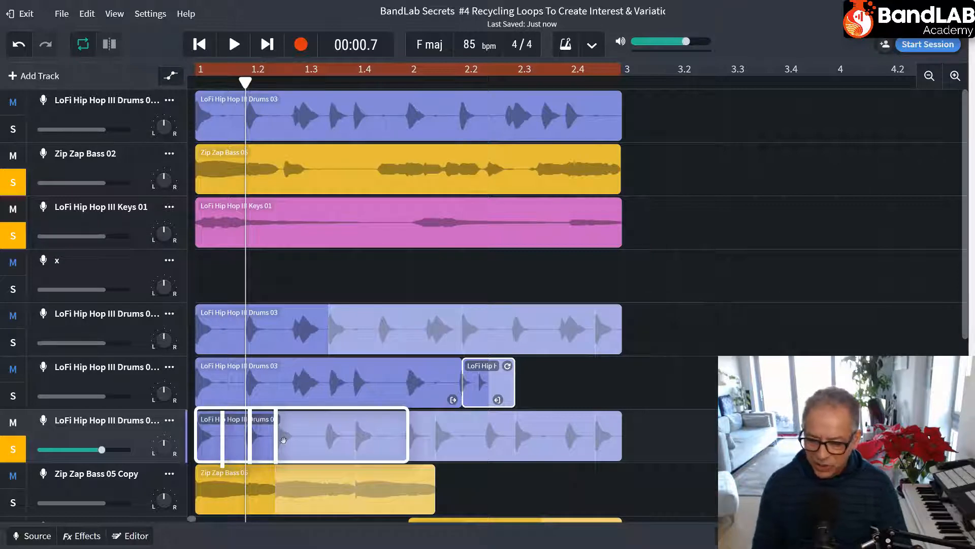
Extend the third drum variation's loop section to the full two bars, shorten it to the first three eighth notes and play it
left_click(311, 435)
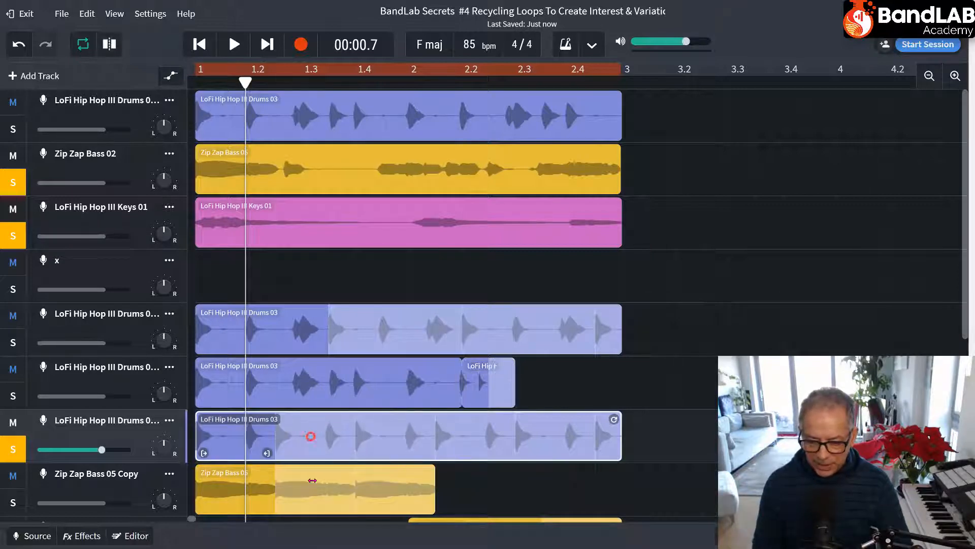
left_click_drag(268, 452, 613, 452)
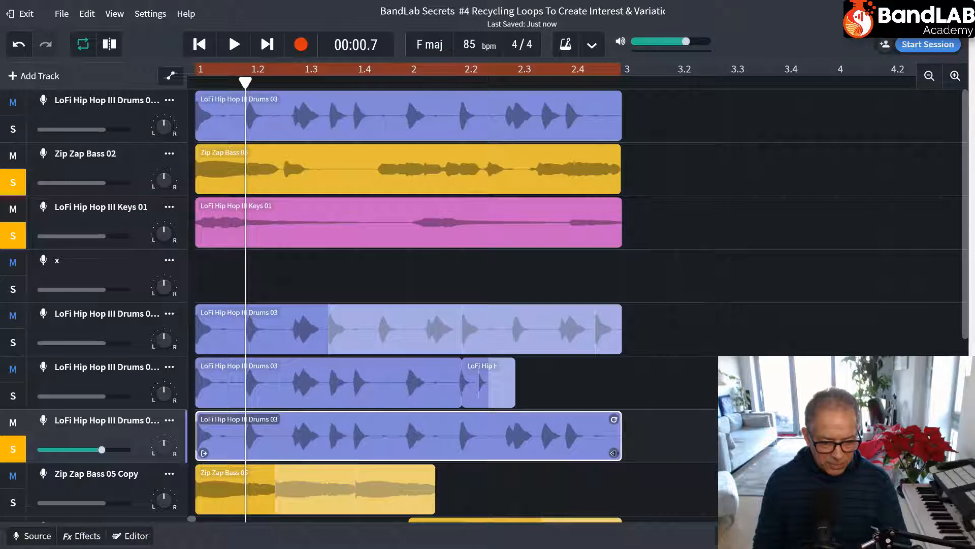
left_click_drag(614, 453, 277, 443)
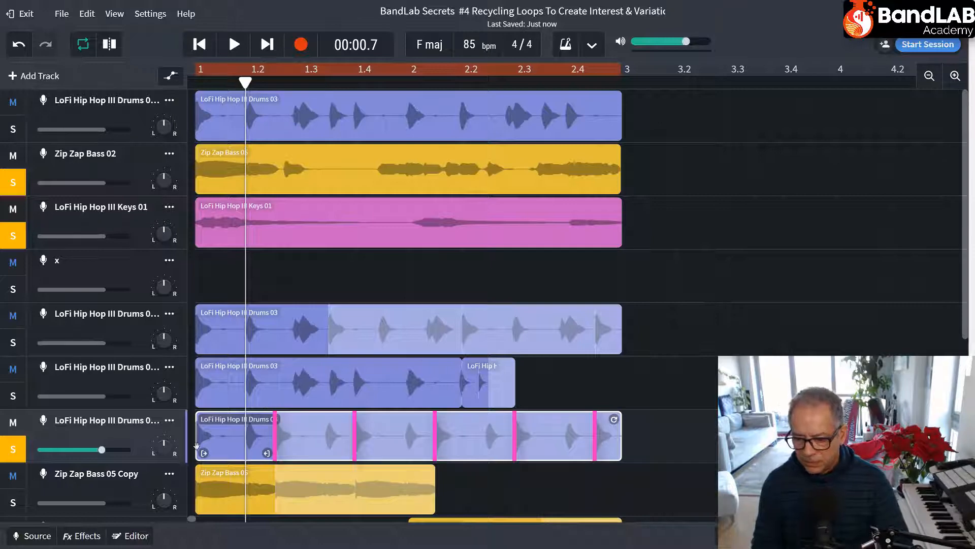
key("space")
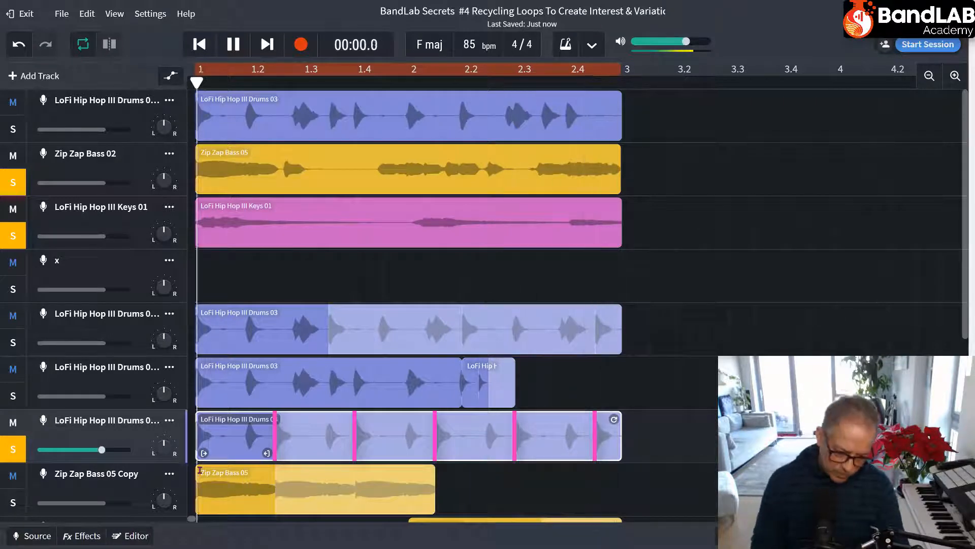
key("space")
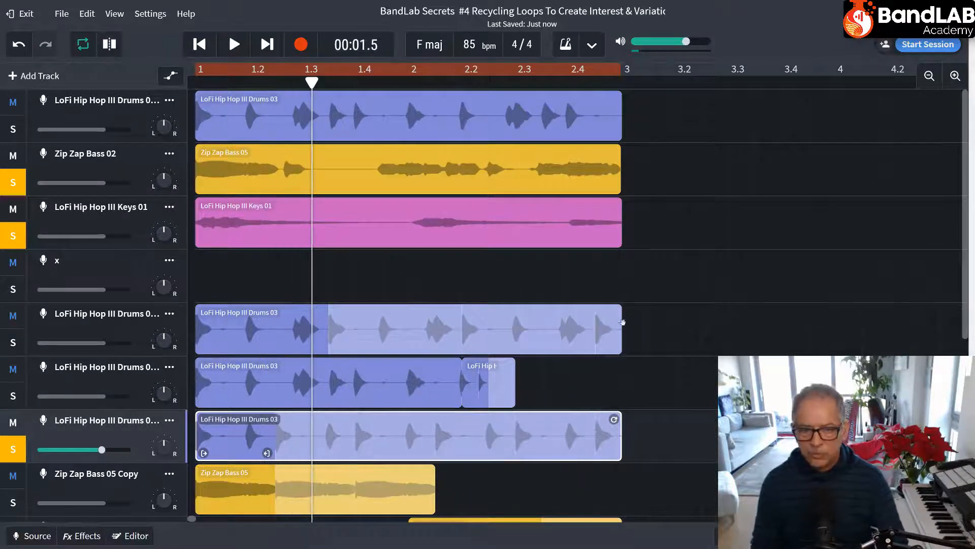
scroll(793, 279, "down", 6)
scroll(790, 292, "up", 6)
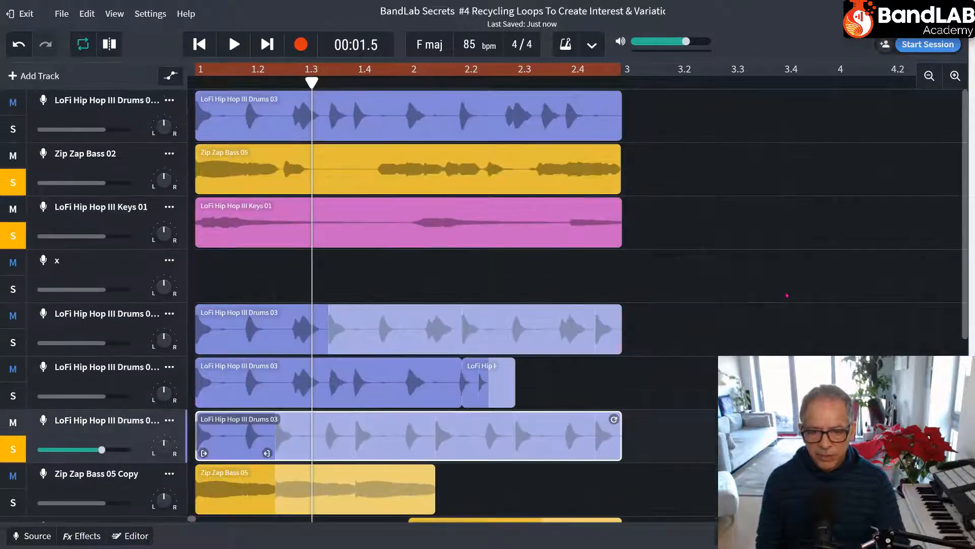
scroll(608, 264, "down", 5)
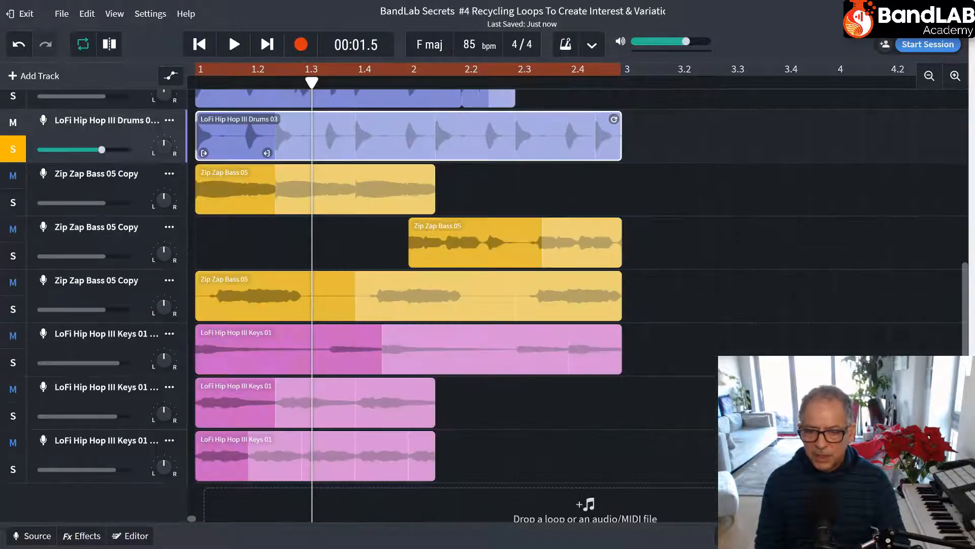
scroll(608, 265, "up", 2)
scroll(579, 305, "up", 4)
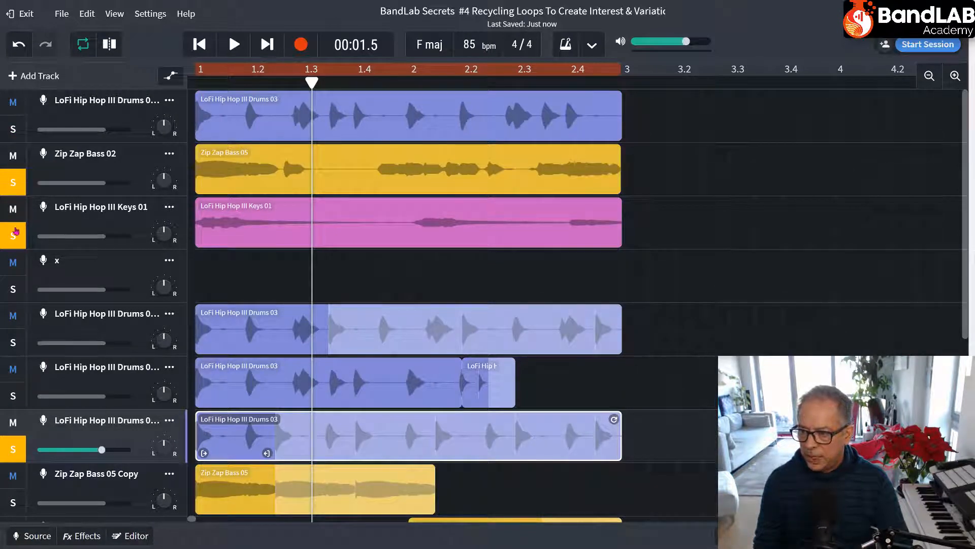
Solo the original drums and the first bass variation alongside the original keys and play the combination
left_click(7, 130)
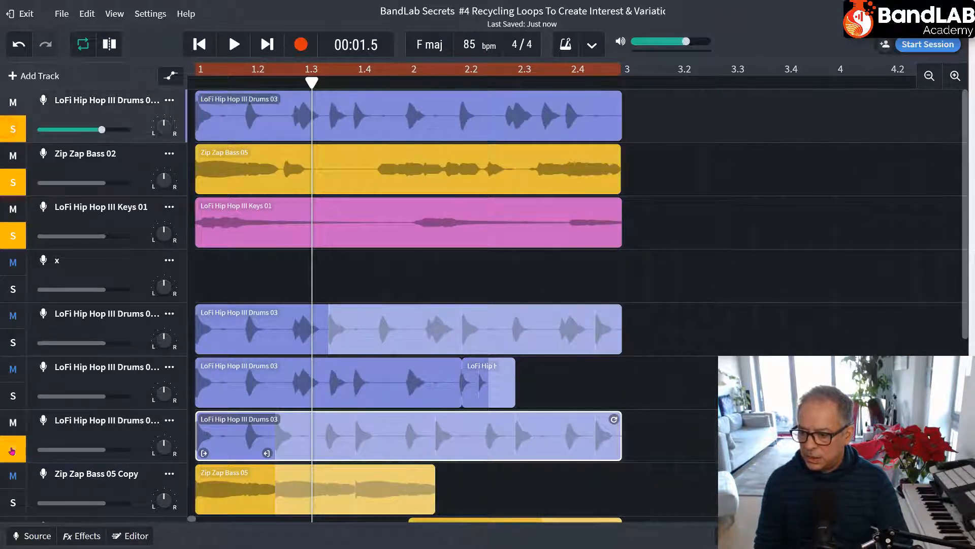
left_click(12, 450)
left_click(233, 45)
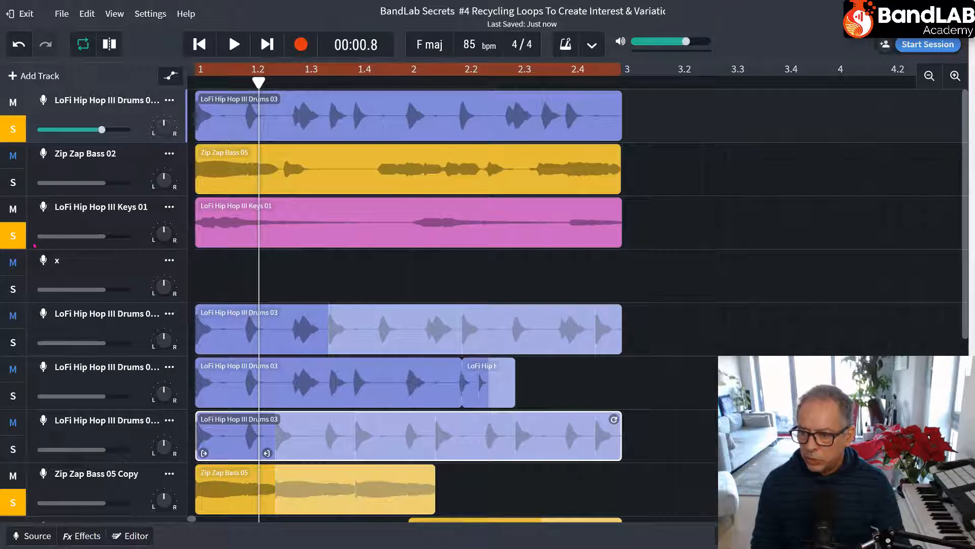
scroll(35, 246, "down", 6)
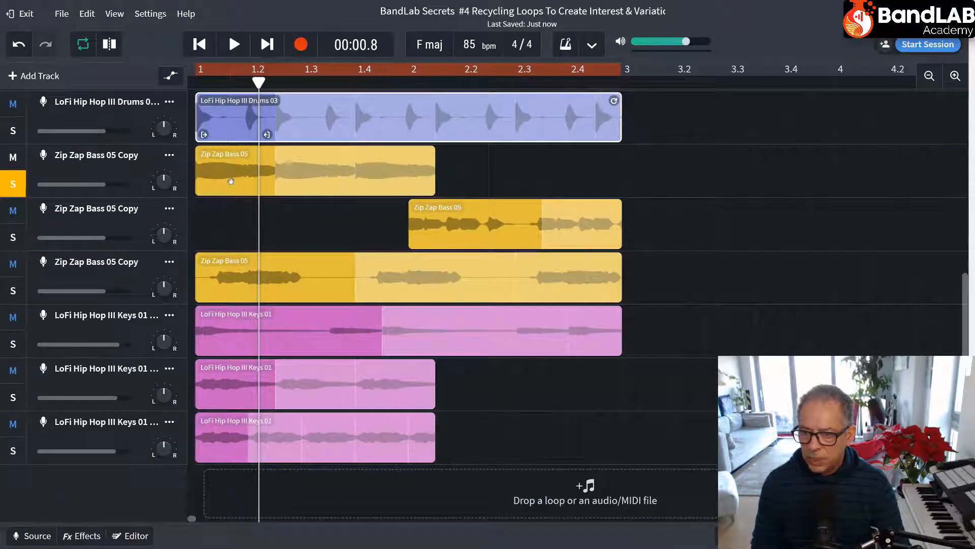
key("space")
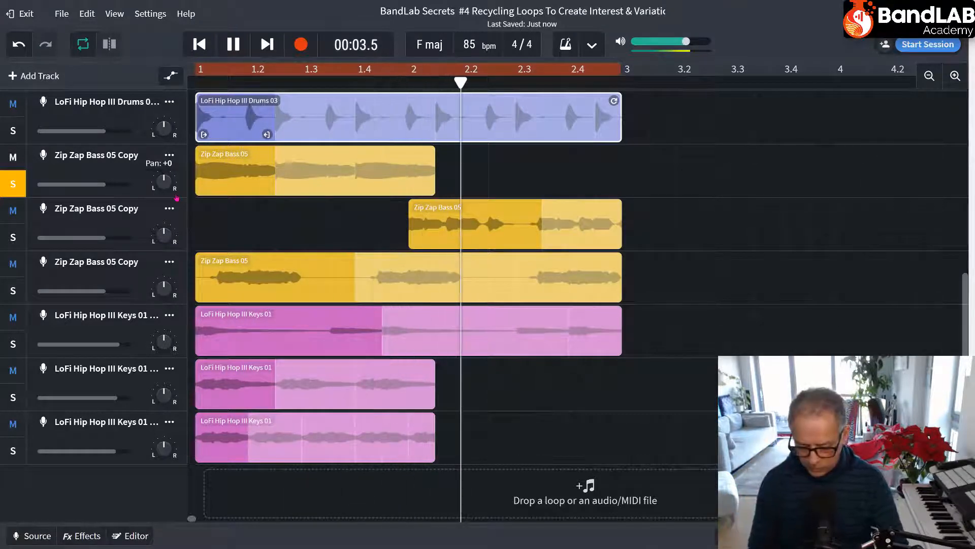
key("space")
Extend the first bass variation to the full two bars and trim it to its first three eighth notes
left_click(310, 179)
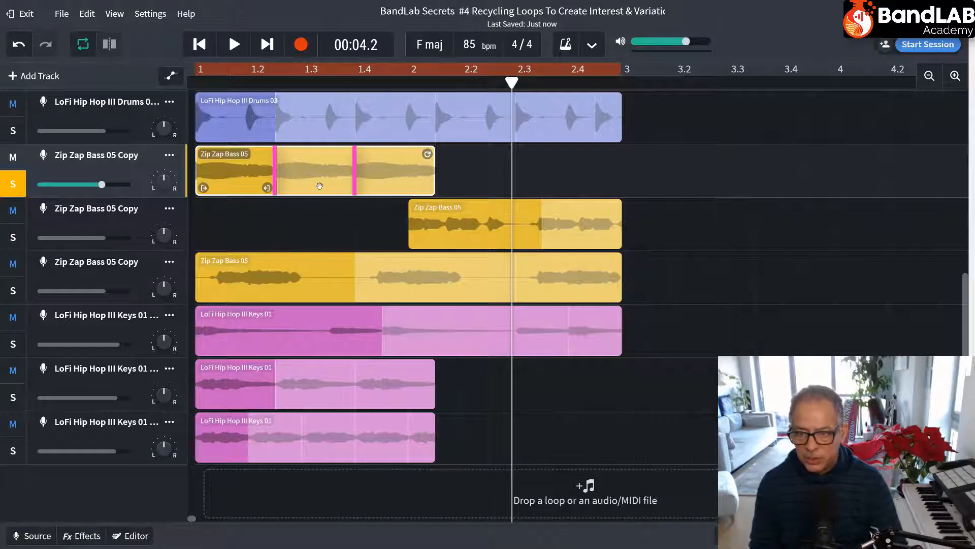
left_click_drag(433, 188, 618, 188)
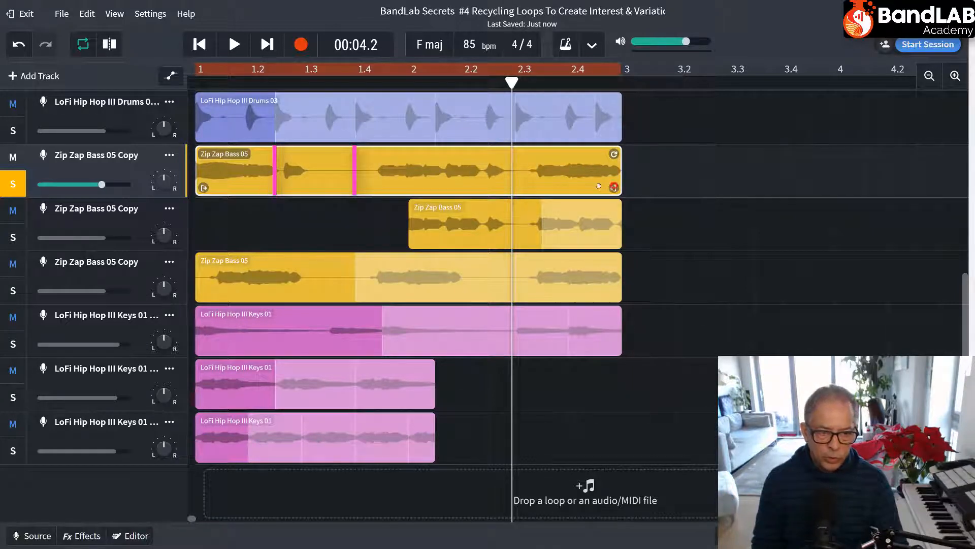
left_click_drag(599, 186, 275, 175)
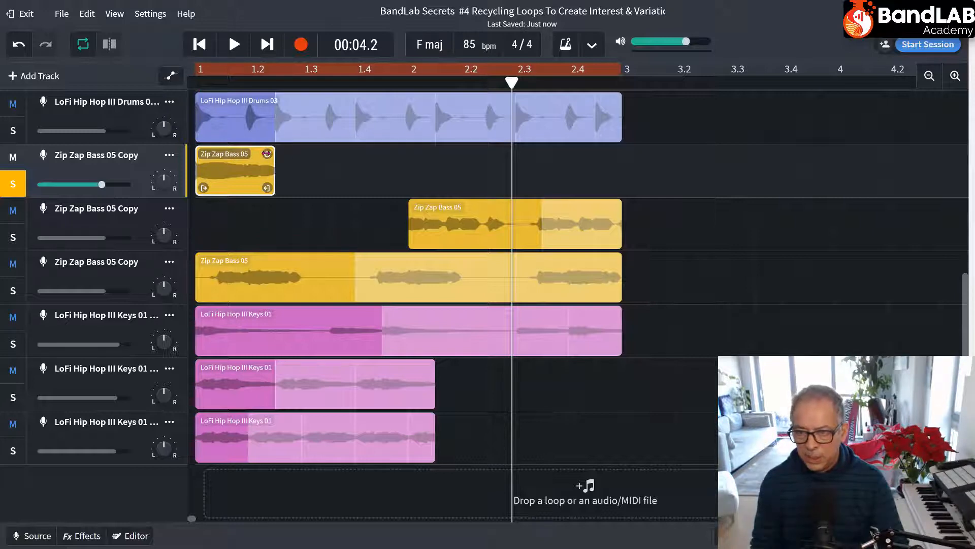
Loop the trimmed bass clip to three repetitions, nine eighth notes in total, and play it with the original drums and keys
left_click_drag(267, 153, 409, 157)
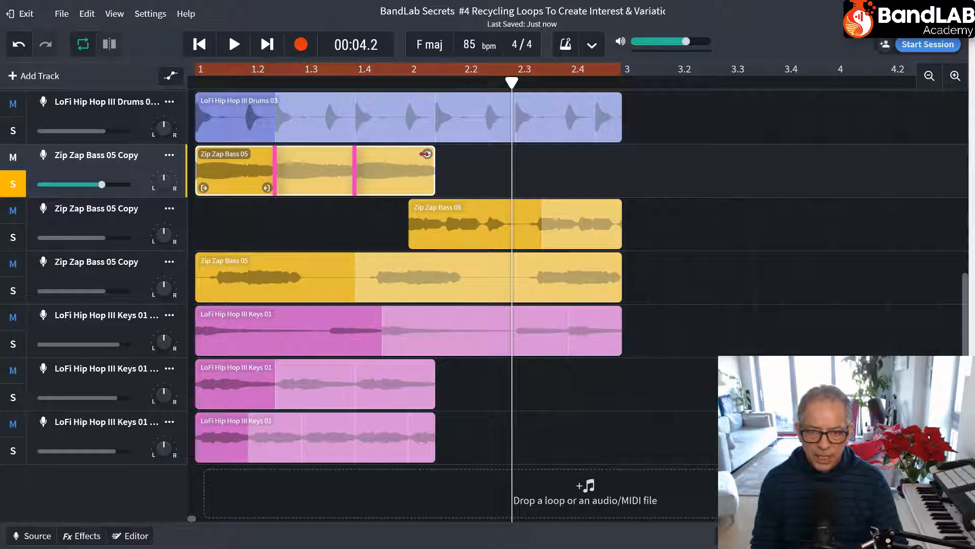
left_click_drag(509, 162, 436, 161)
key("space")
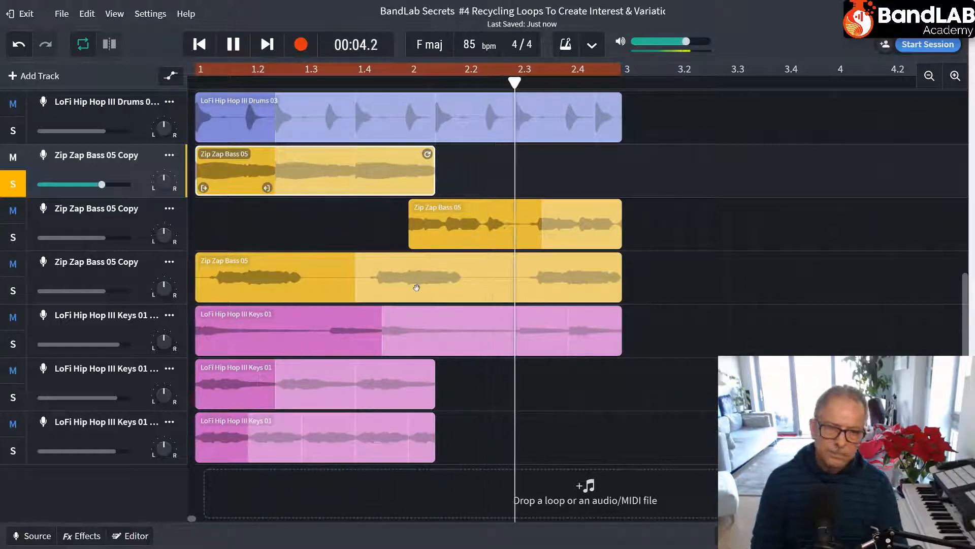
key("space")
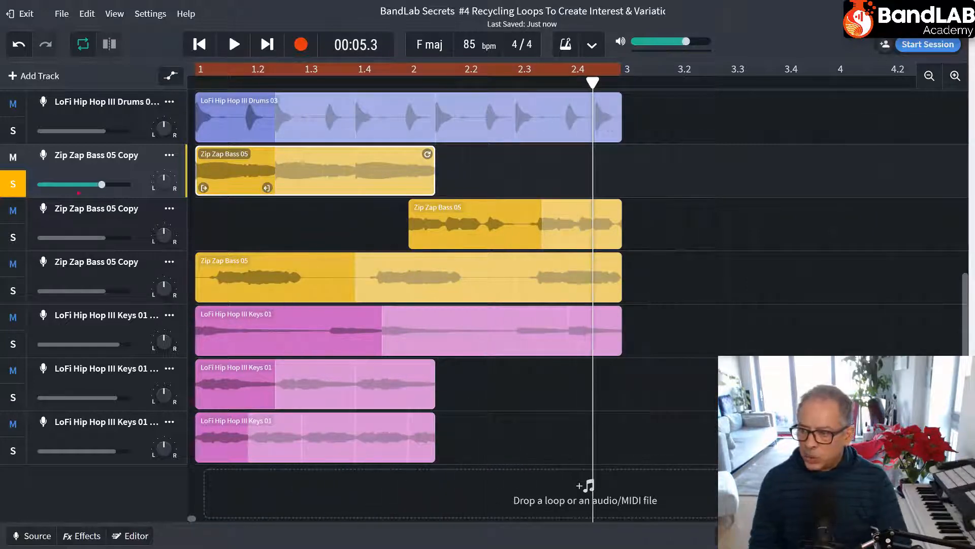
Solo the second bass variation in place of the first and play it from the start with the original drums and keys
left_click(13, 187)
left_click(14, 237)
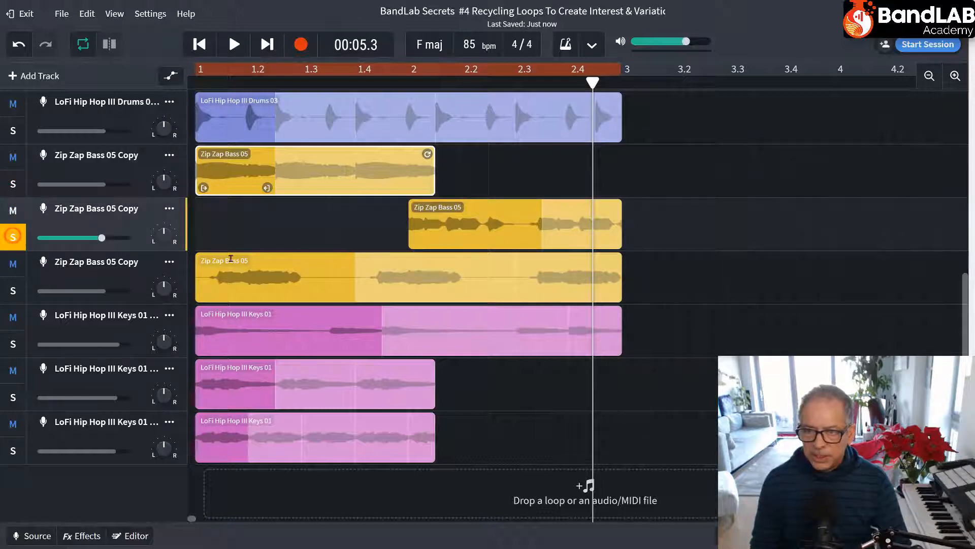
left_click(512, 82)
key("Return")
key("space")
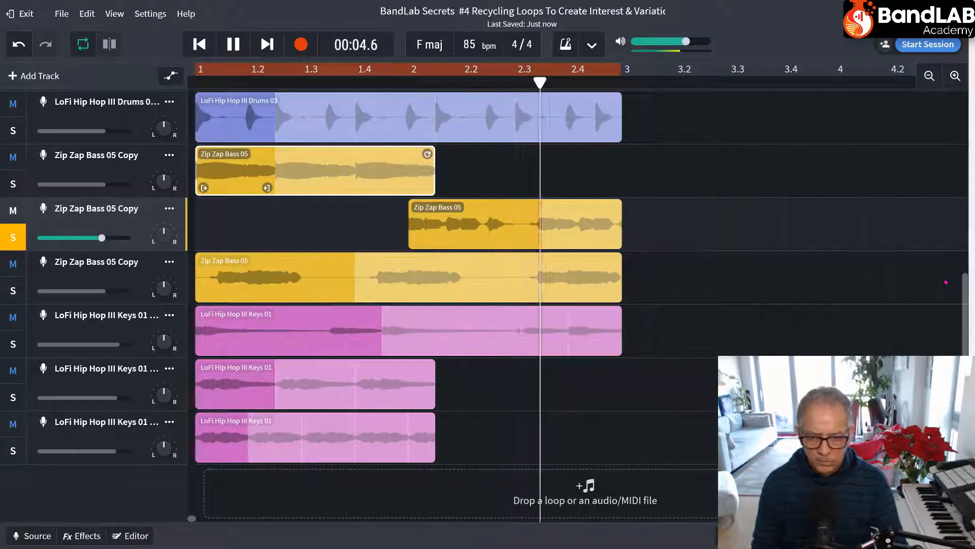
key("space")
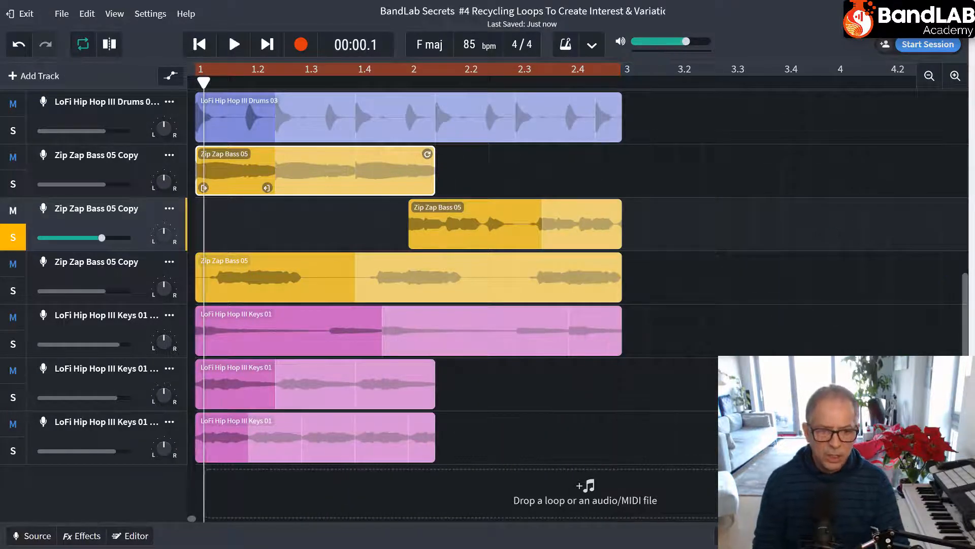
Select the second bass variation's clip and listen to it over the original drums and keys
left_click(534, 242)
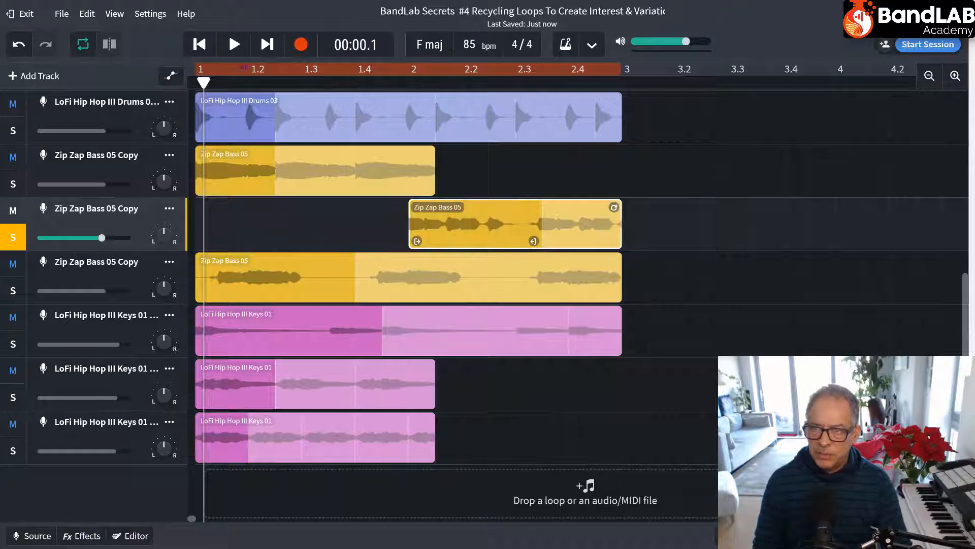
key("space")
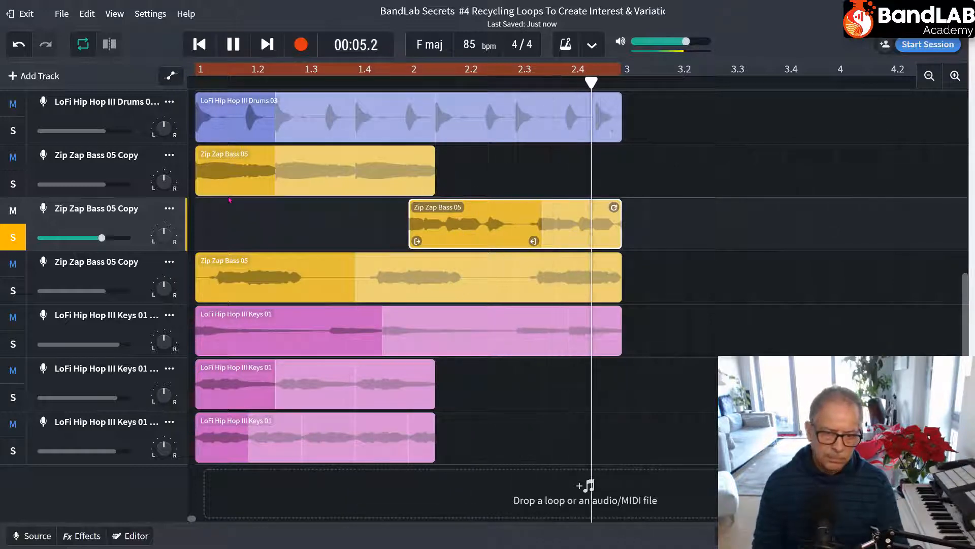
key("space")
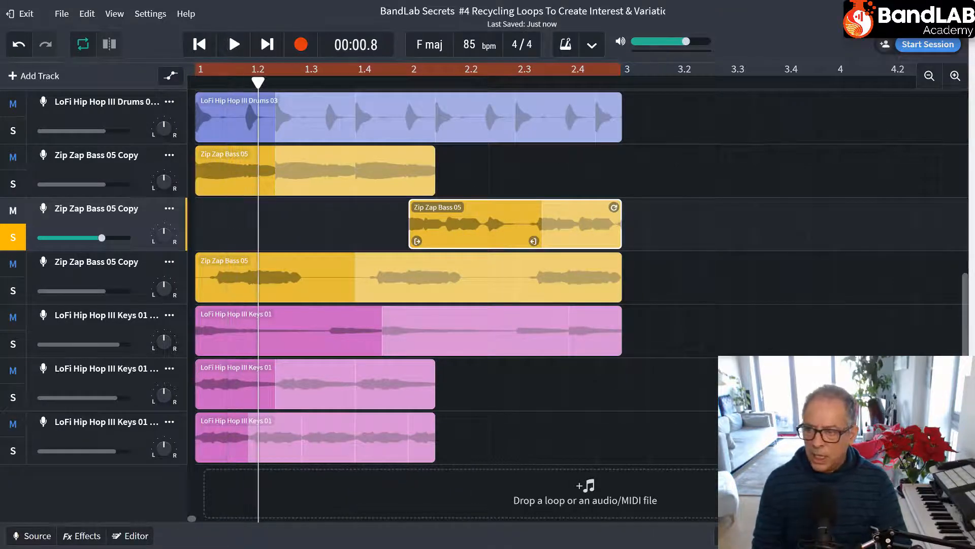
Solo the first bass variation as well, shorten its looped clip to end at bar 2, and play both bass variations from the start
left_click(14, 185)
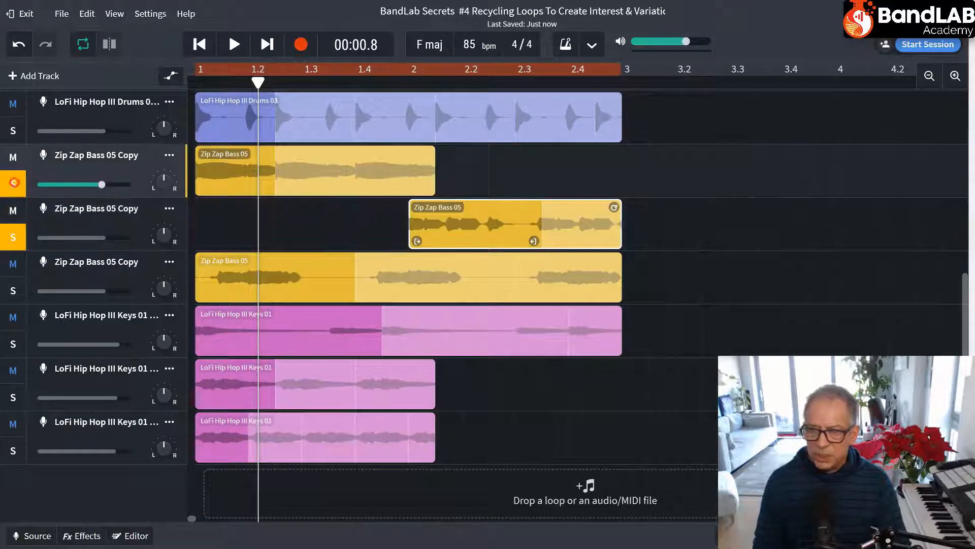
left_click(412, 170)
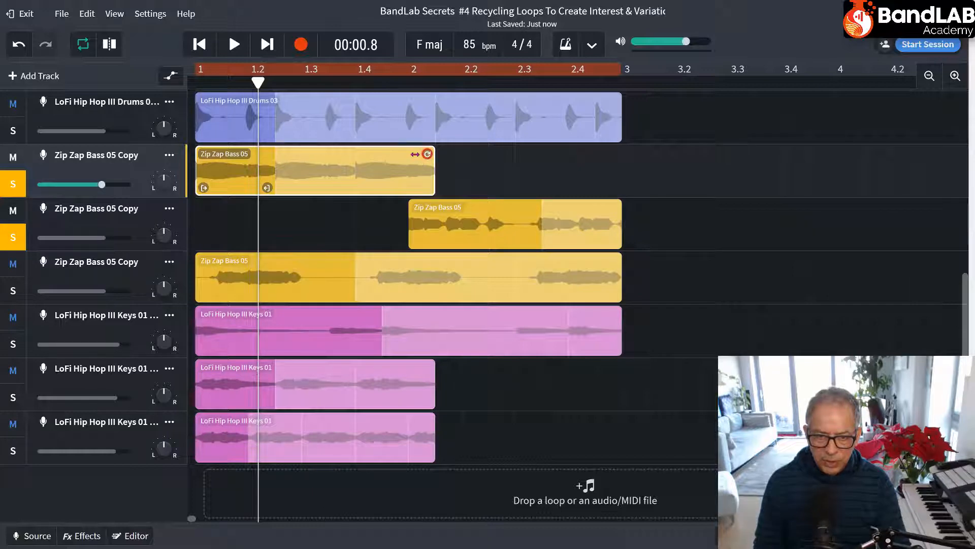
left_click_drag(415, 154, 414, 159)
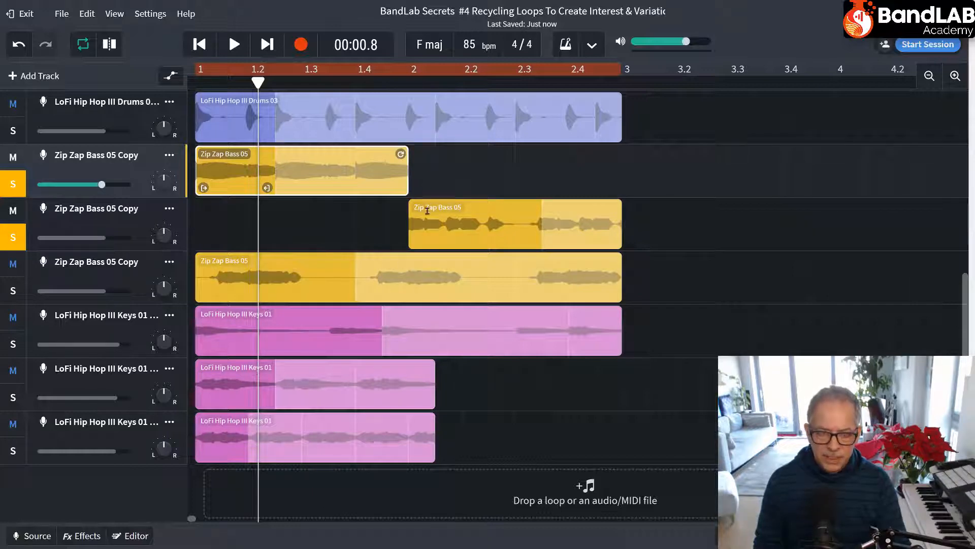
left_click(199, 44)
key("space")
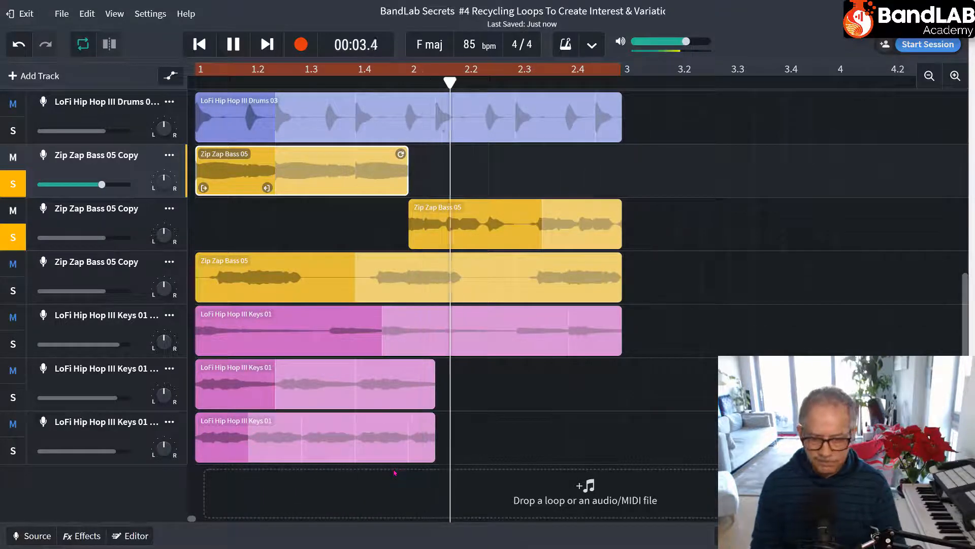
key("space")
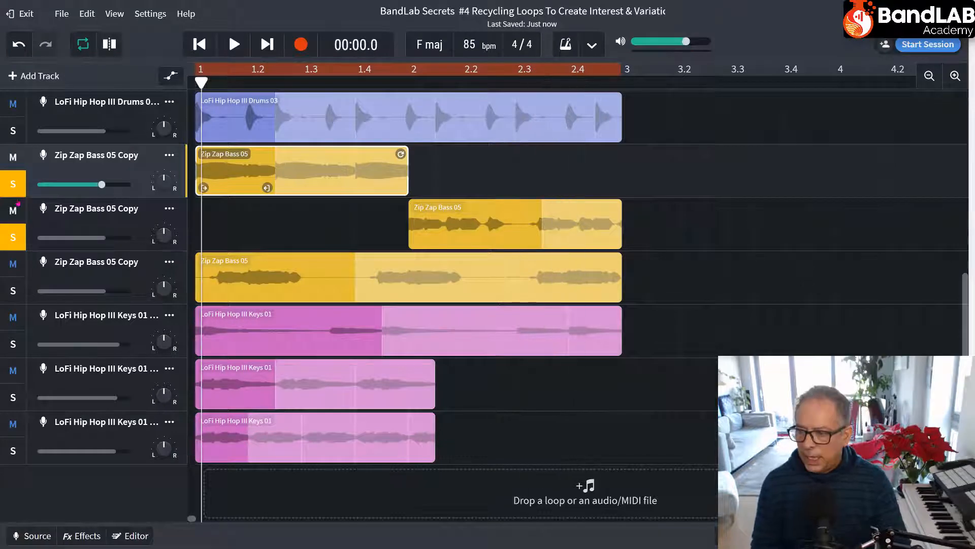
Unsolo the first and second bass variations, solo the third one instead, and play it with the original drums and keys
left_click(15, 185)
left_click(22, 237)
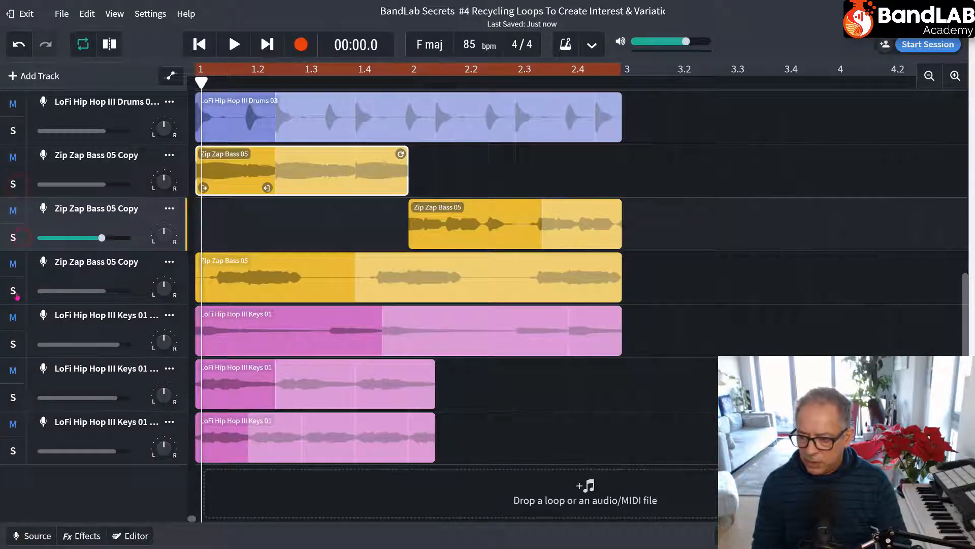
left_click(15, 294)
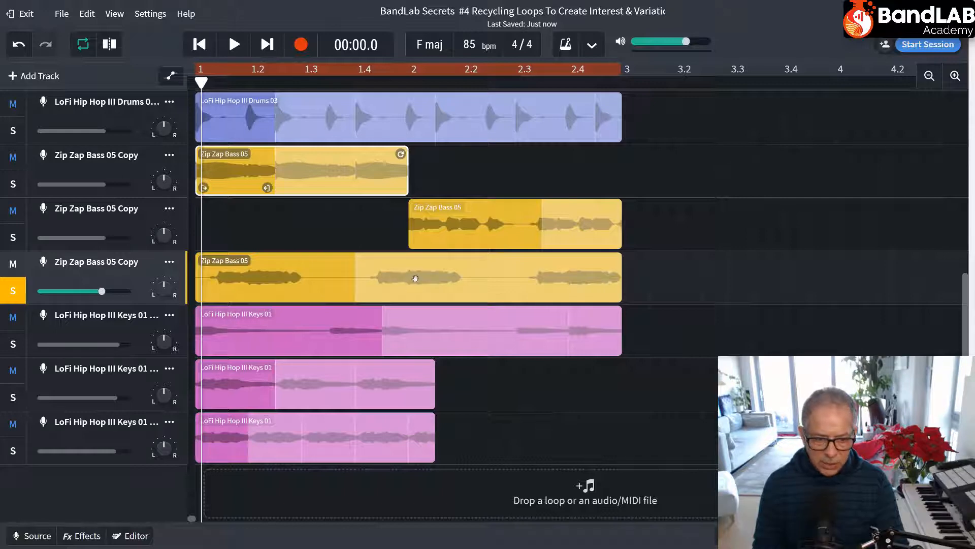
left_click(465, 287)
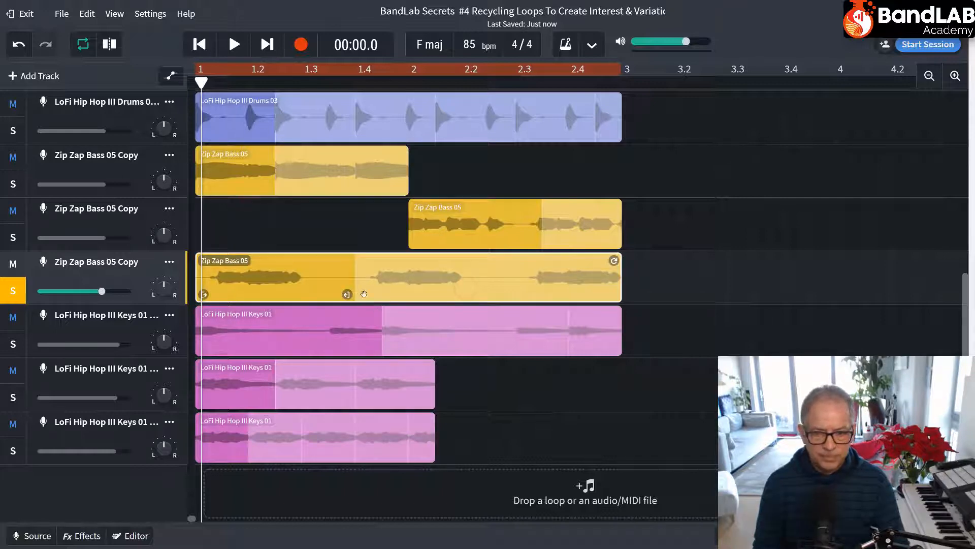
key("space")
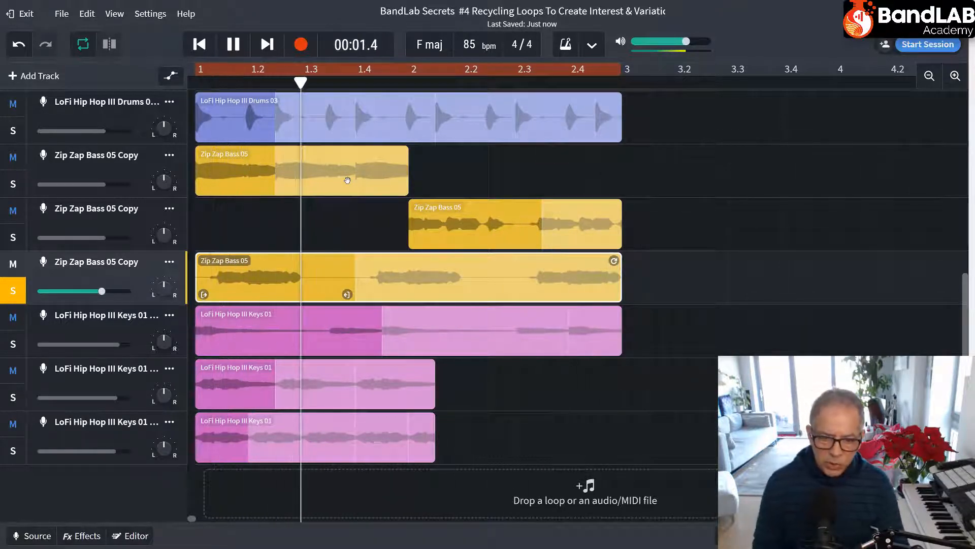
key("space")
Move the playhead to beat 2.3 and play the third bass variation from there
scroll(696, 217, "up", 5)
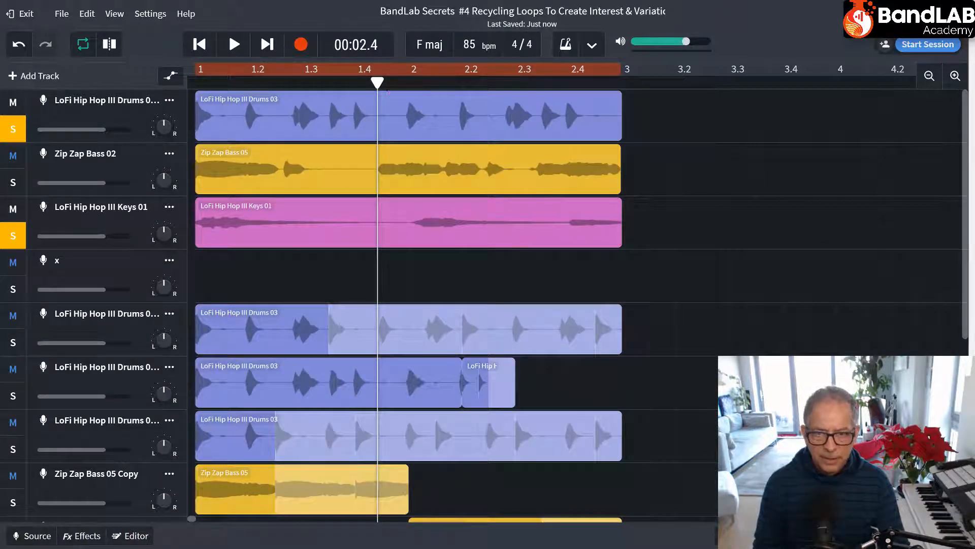
left_click_drag(377, 81, 515, 83)
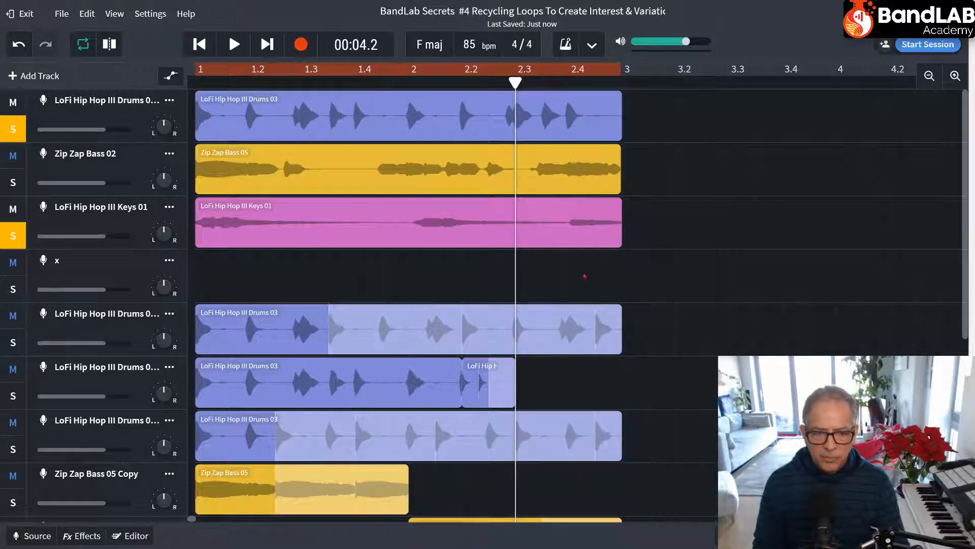
scroll(587, 259, "down", 5)
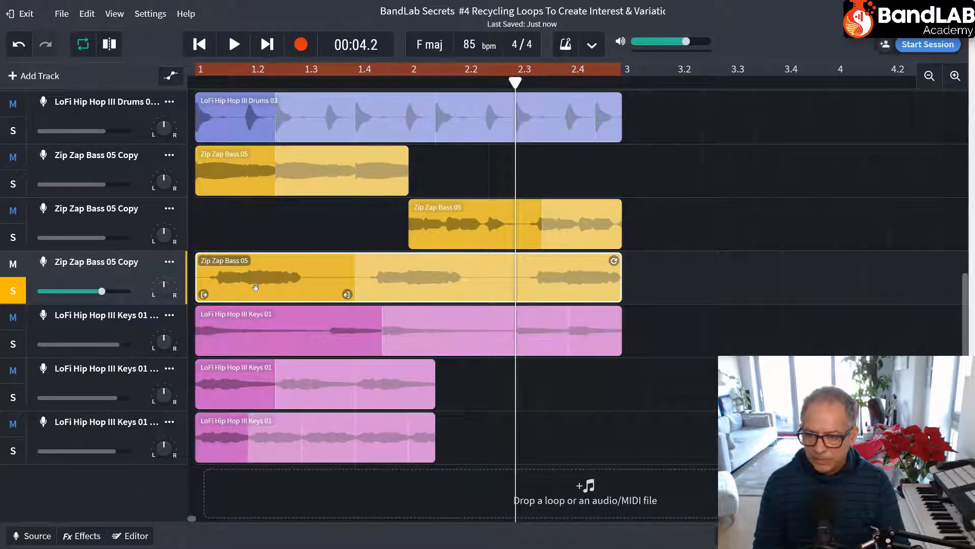
key("space")
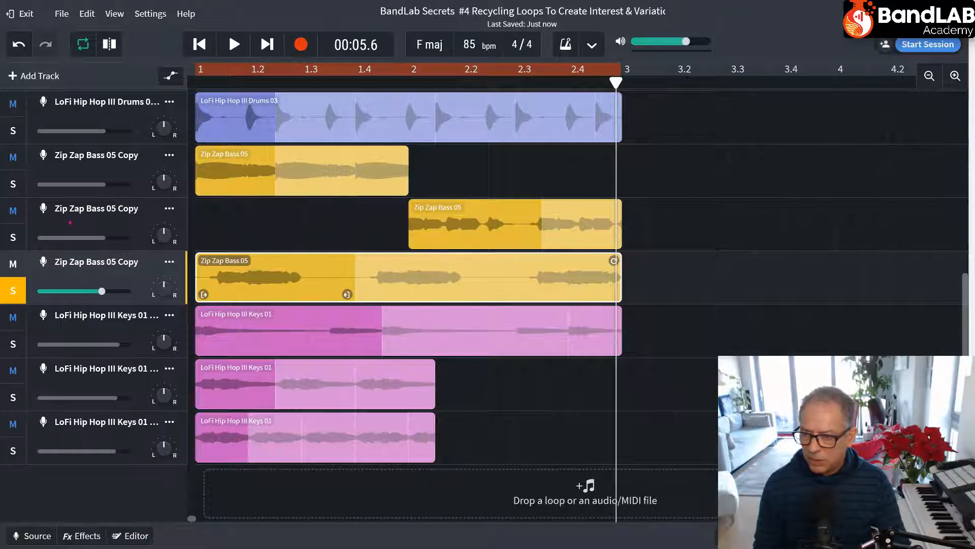
Solo the first bass variation too, move the third variation's clip to start at bar 2, and play the sequence from the start
left_click(14, 186)
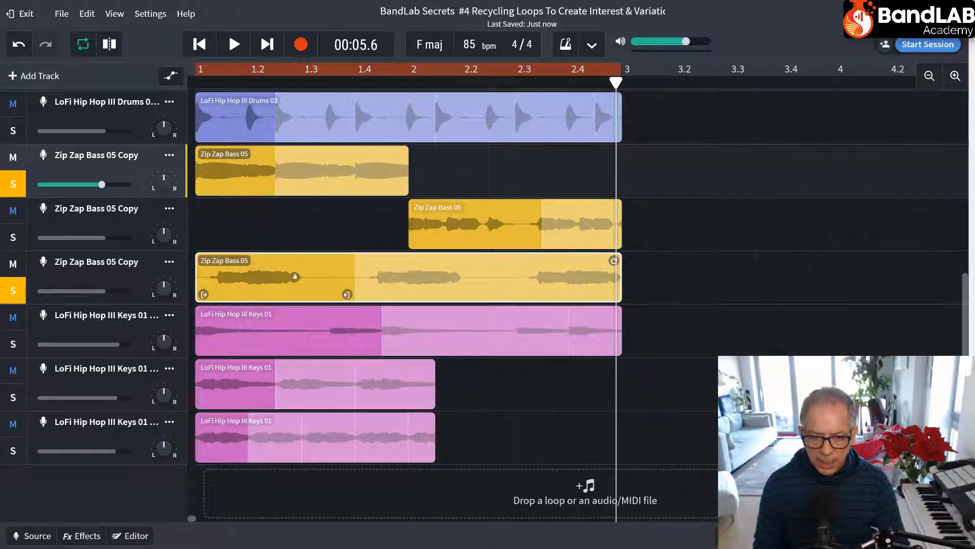
left_click_drag(280, 276, 566, 274)
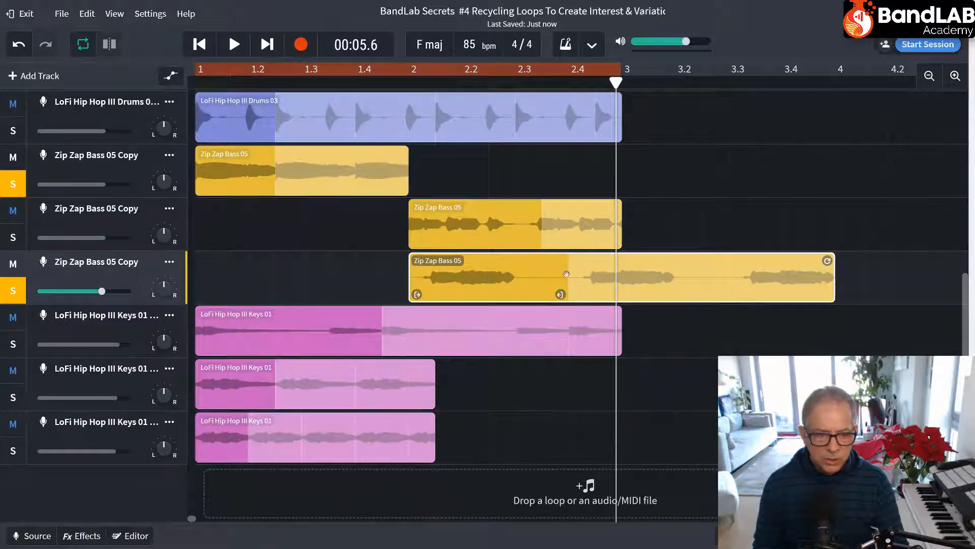
left_click(269, 162)
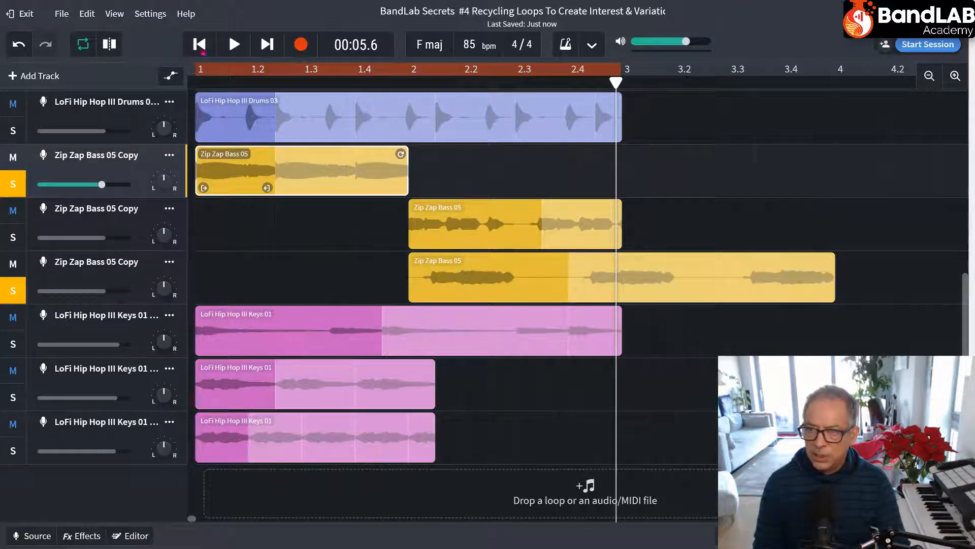
left_click(203, 49)
left_click(232, 45)
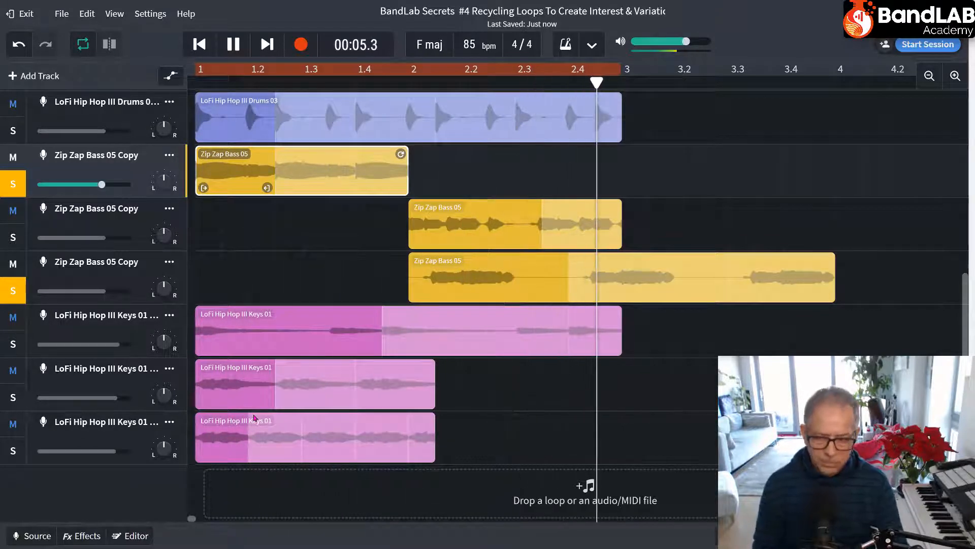
key("space")
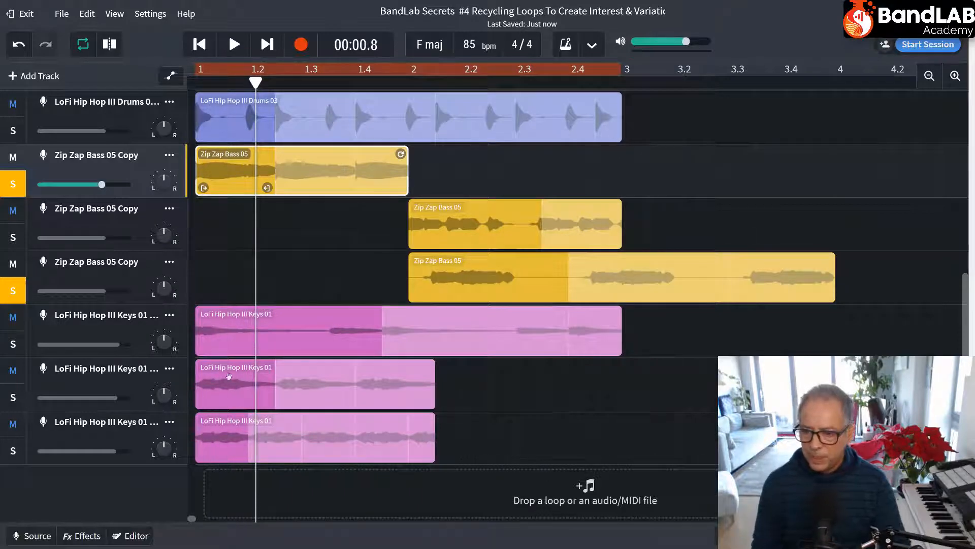
Solo the first keys variation in place of the original keys, keeping the original drums and both bass variations soloed
scroll(220, 230, "up", 6)
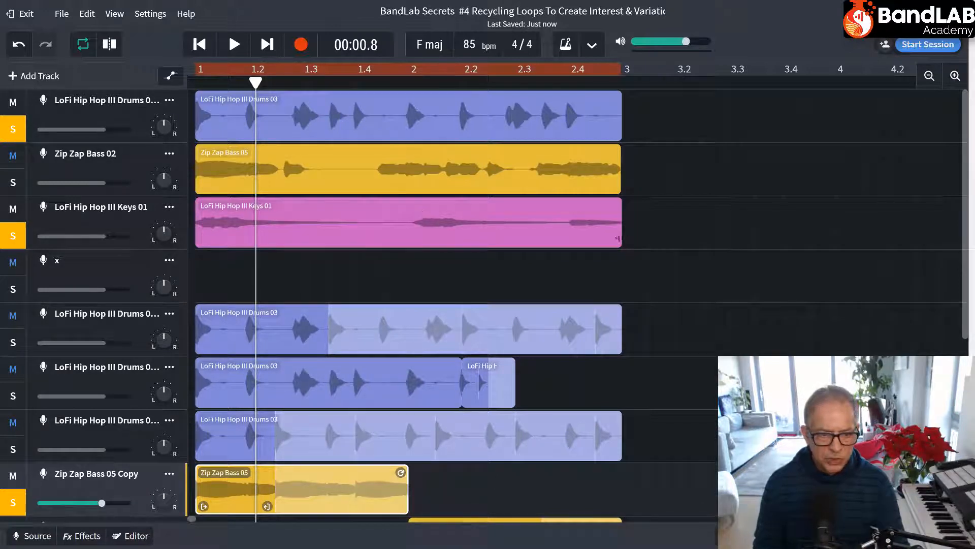
scroll(311, 223, "down", 6)
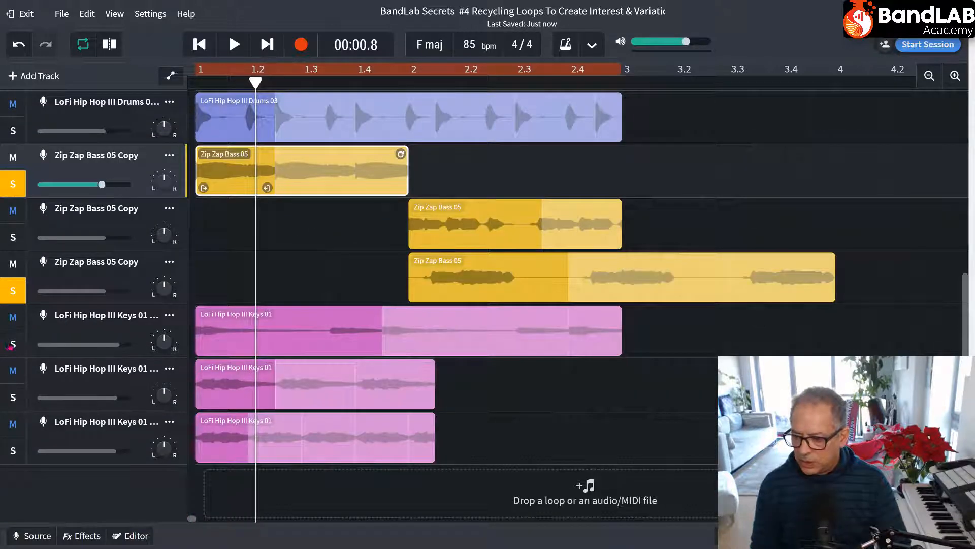
left_click(11, 345)
scroll(216, 271, "up", 6)
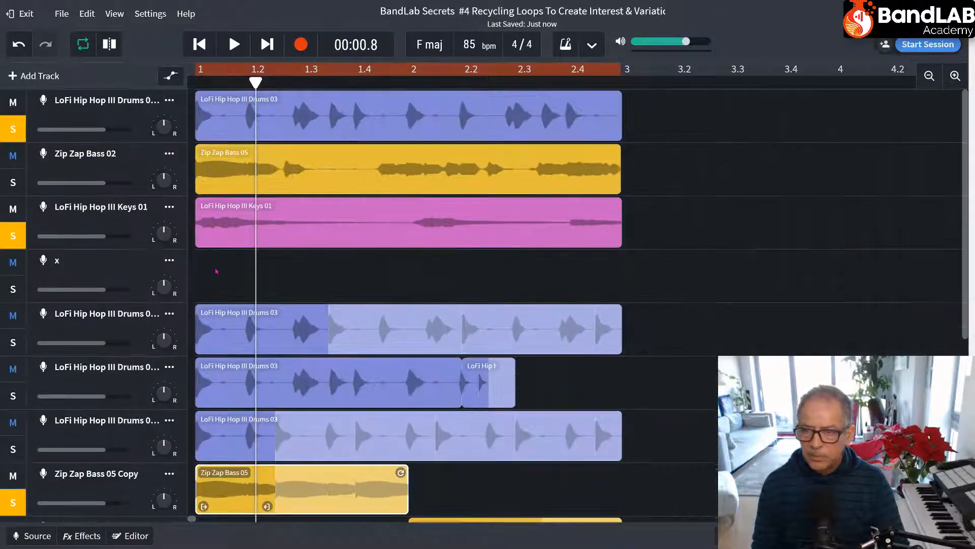
left_click(14, 235)
scroll(234, 320, "down", 6)
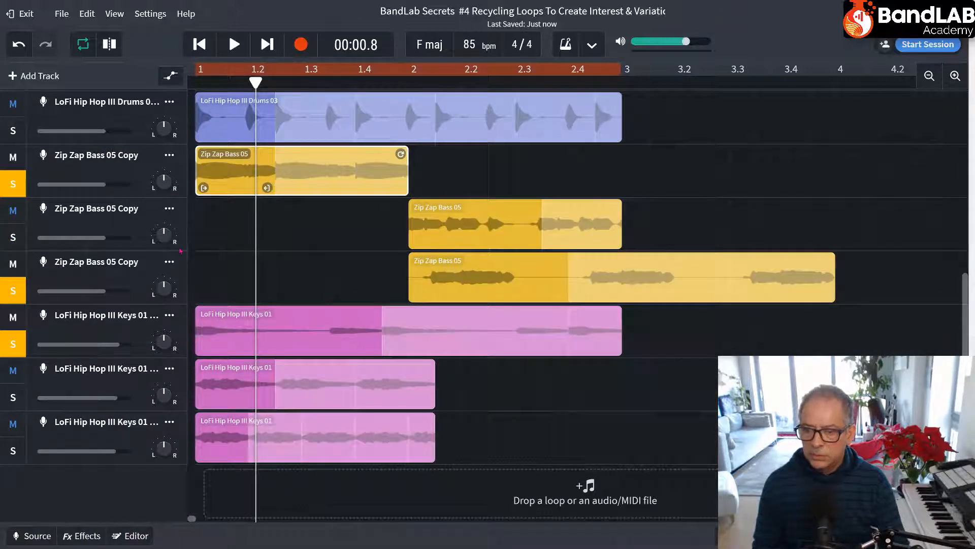
Play the first keys variation with the drums and bass variations, and replay the combination from the start
key("space")
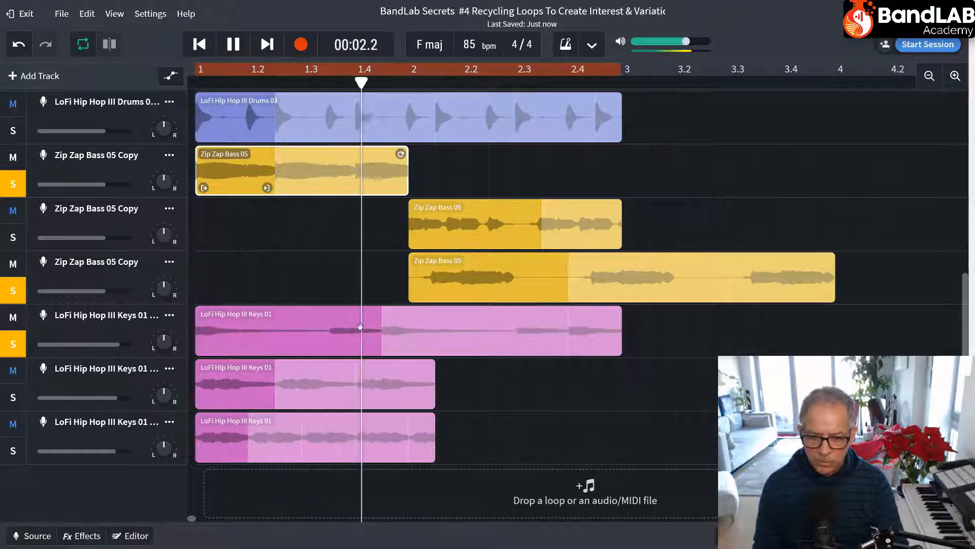
left_click(342, 328)
key("space")
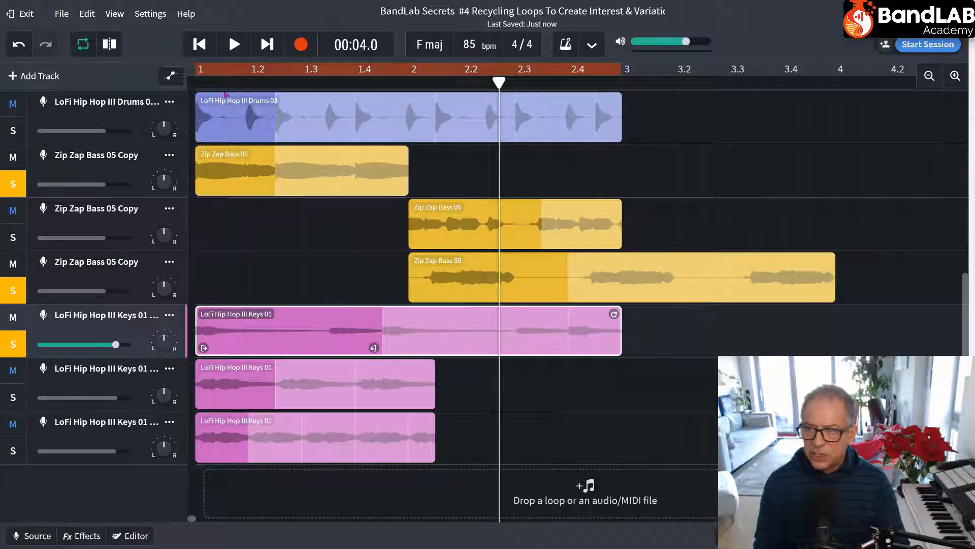
left_click(199, 44)
left_click(233, 46)
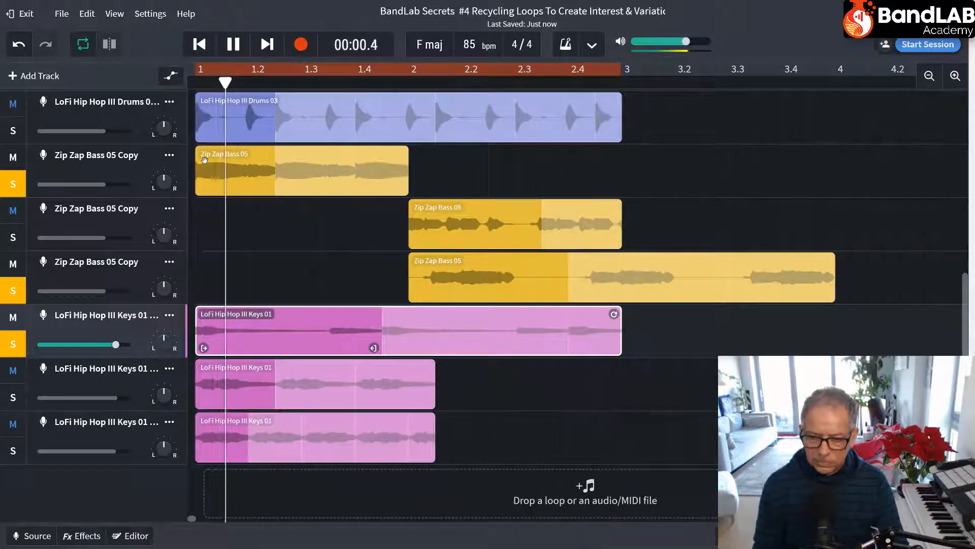
left_click(233, 46)
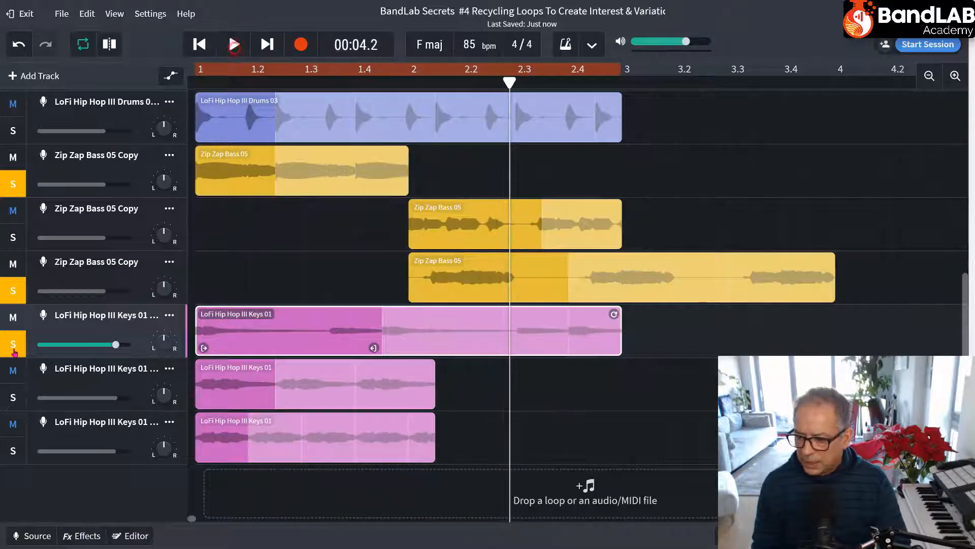
Solo the second keys variation in place of the first and play it with the original drums and bass variations
left_click(14, 345)
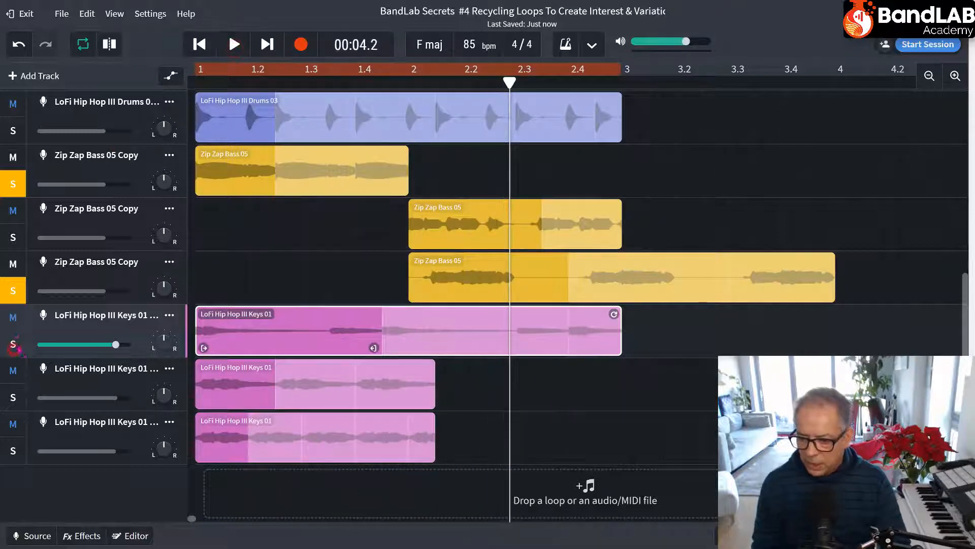
left_click(15, 401)
left_click(231, 386)
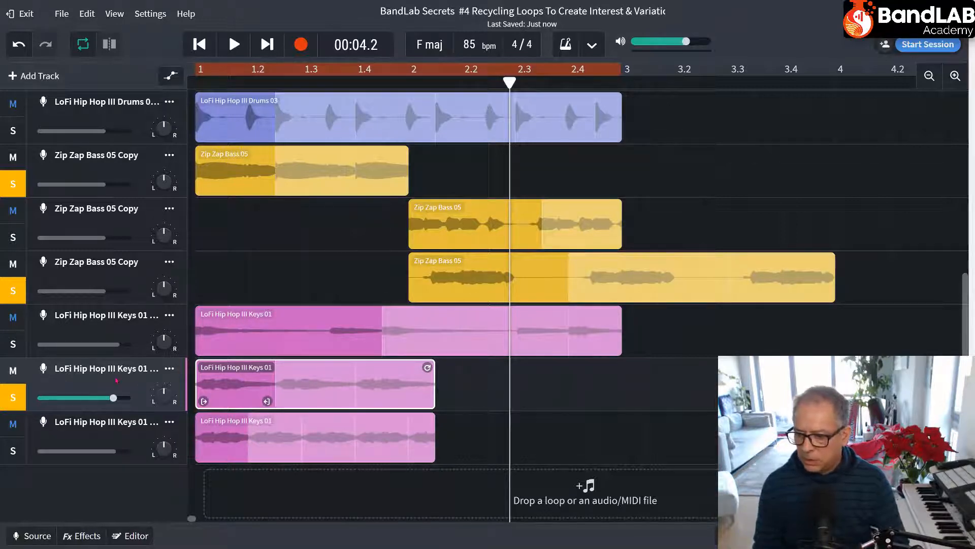
left_click(231, 50)
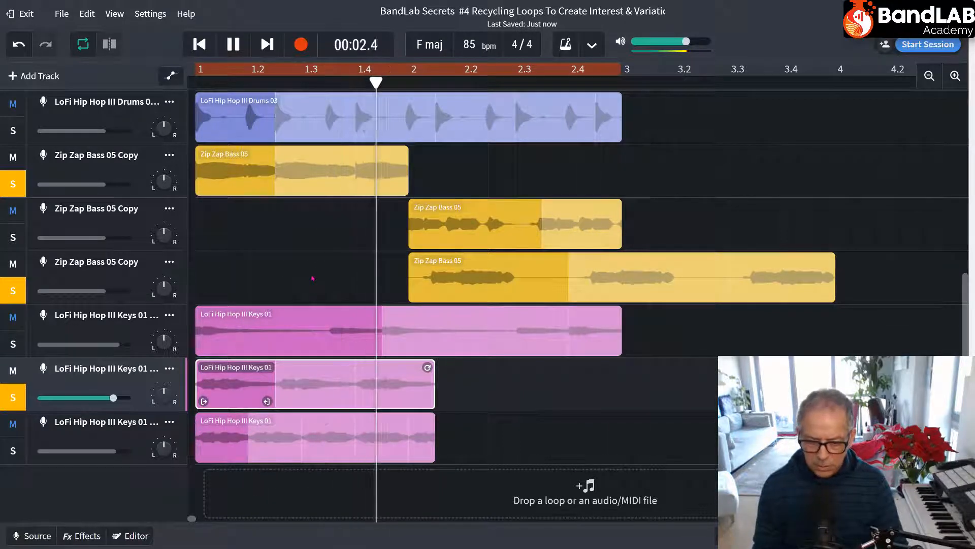
key("space")
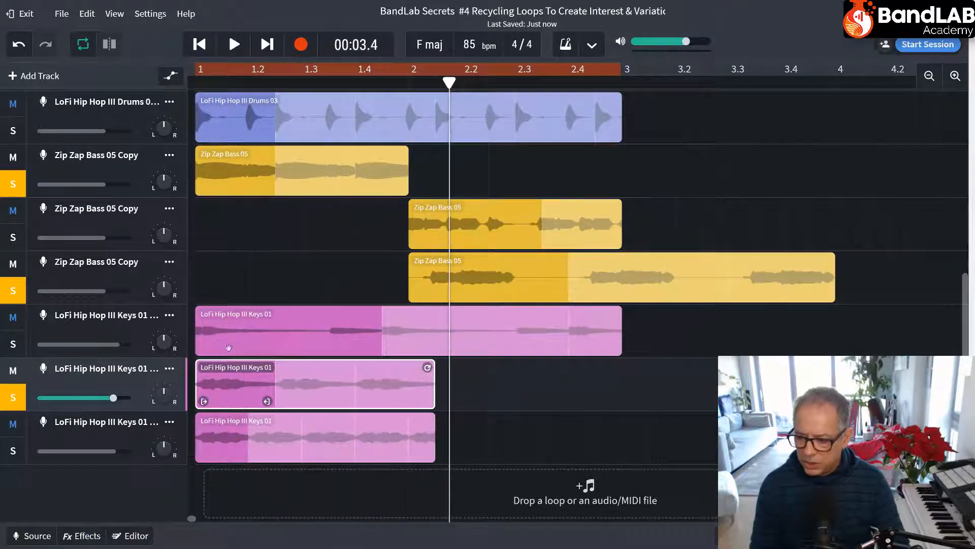
Unsolo the third and first bass variations and the original drums
left_click(19, 294)
left_click(15, 185)
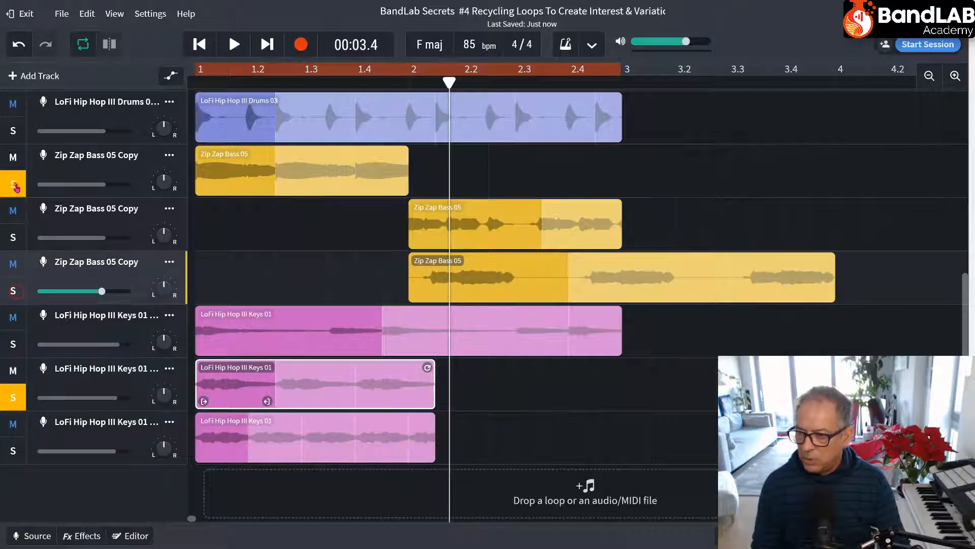
scroll(20, 162, "up", 6)
left_click(22, 131)
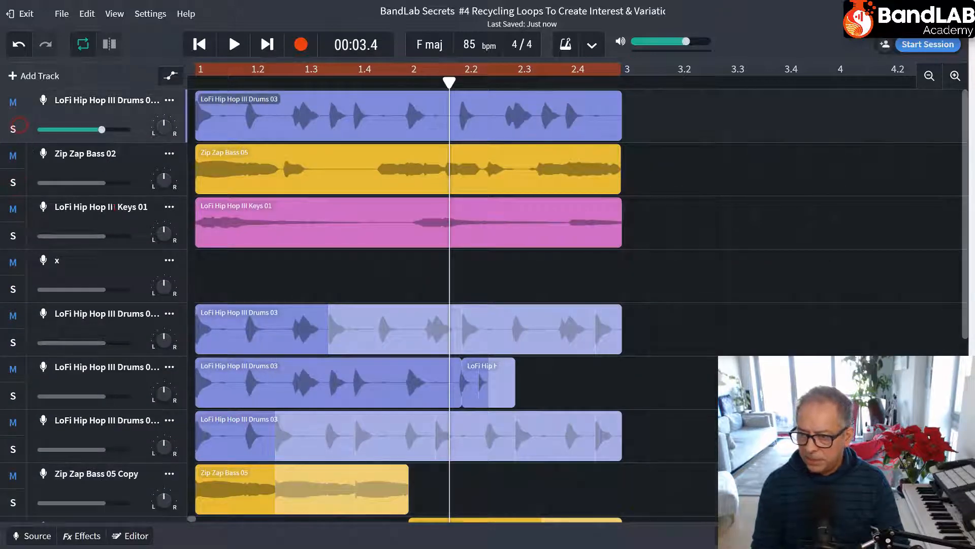
Open the second keys variation's clip for editing, remove its fade-out, and play it back
scroll(98, 344, "down", 6)
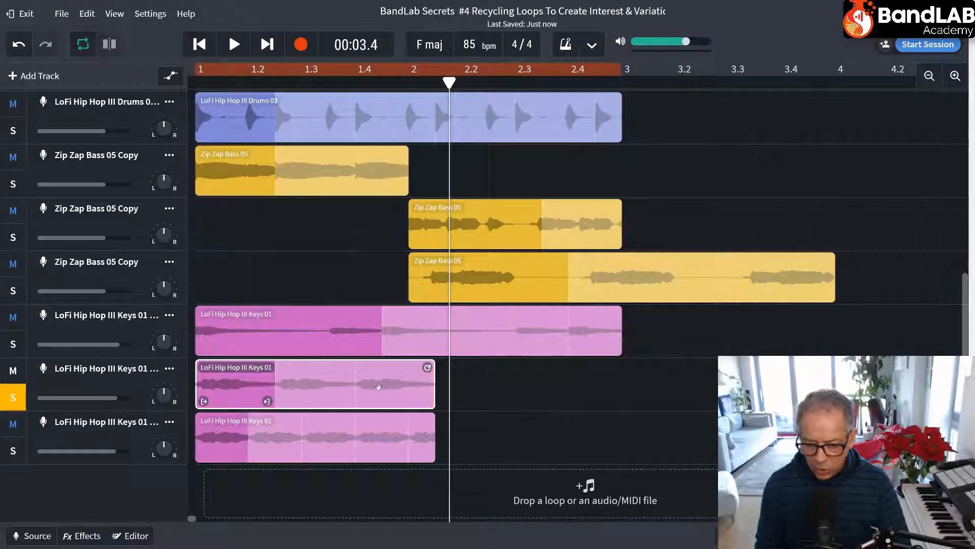
double_click(252, 389)
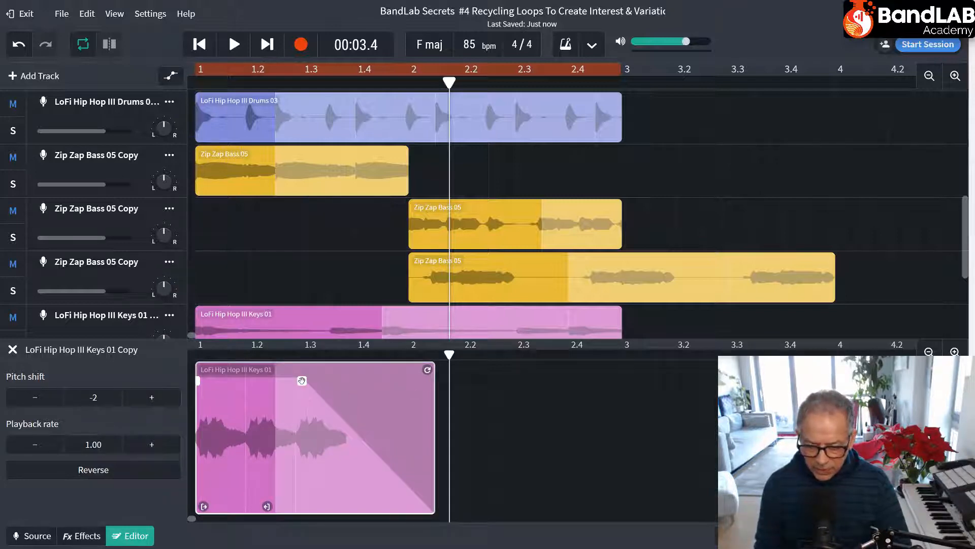
left_click_drag(302, 380, 432, 381)
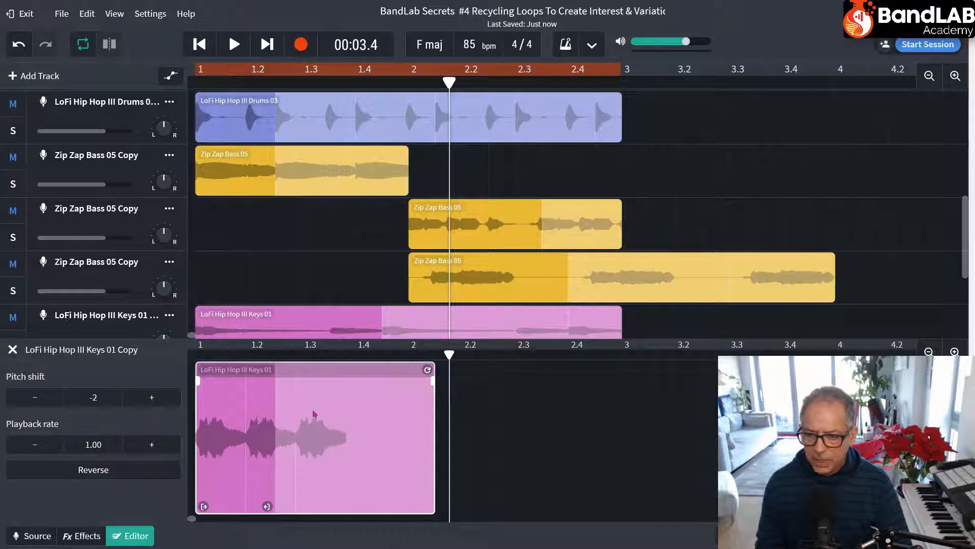
scroll(292, 289, "down", 2)
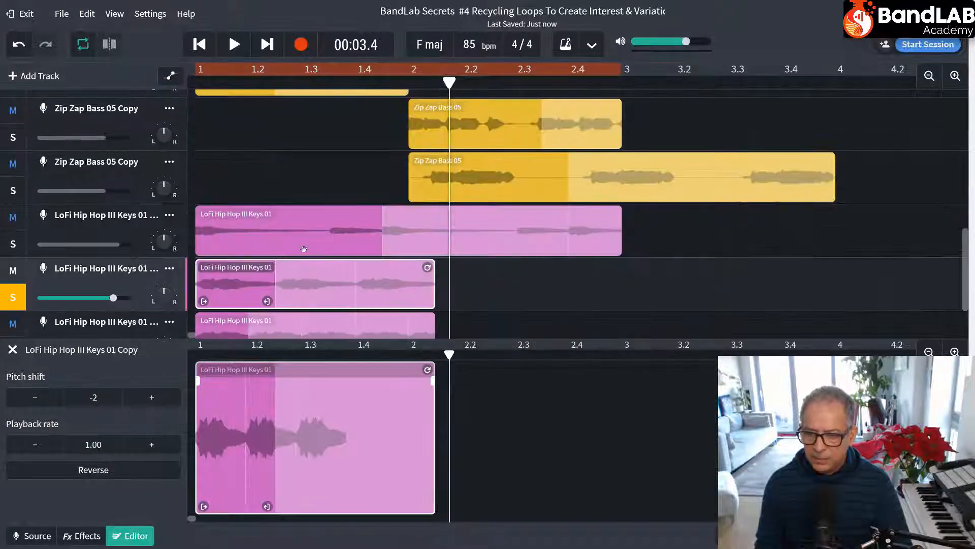
key("space")
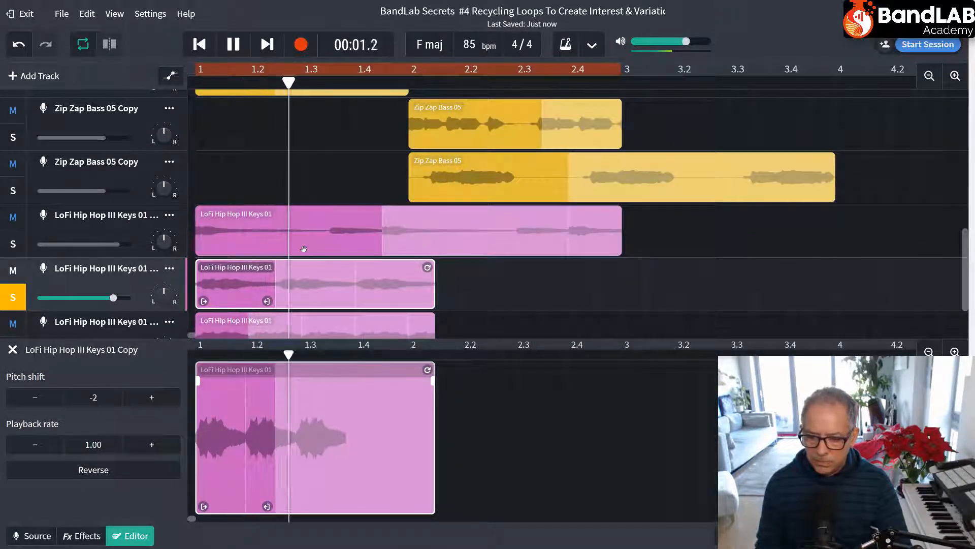
key("space")
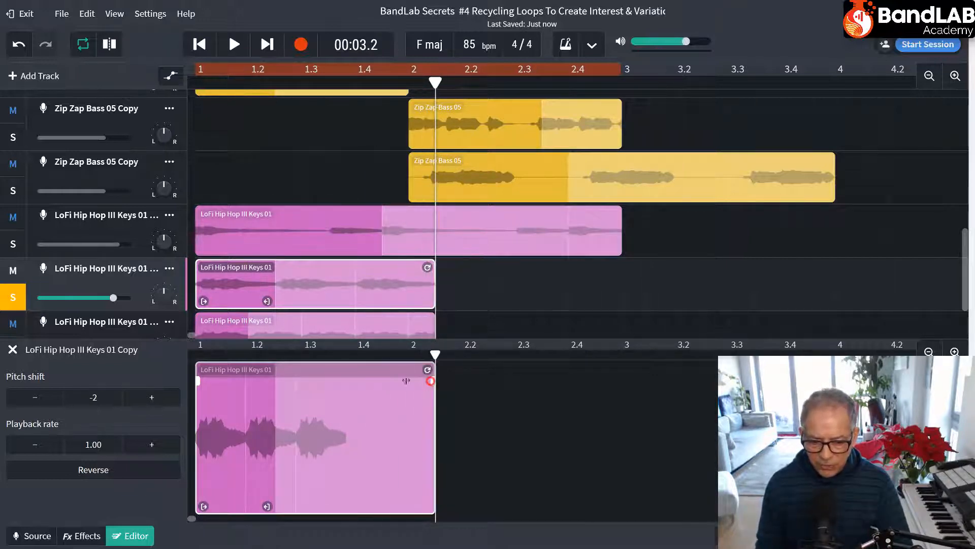
Start the second keys variation's fade-out at beat 1.2 and play it from the beginning
left_click(382, 385)
left_click_drag(431, 380, 212, 383)
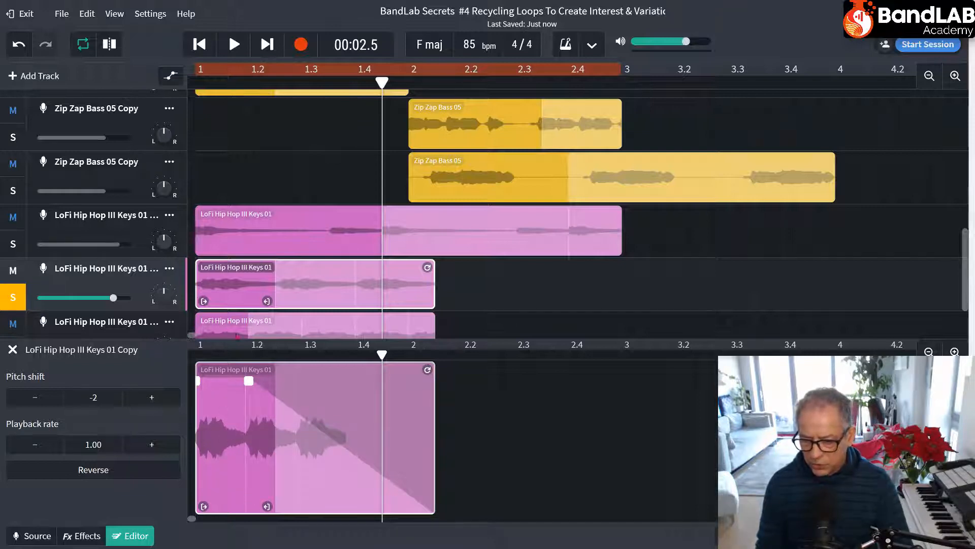
left_click(201, 46)
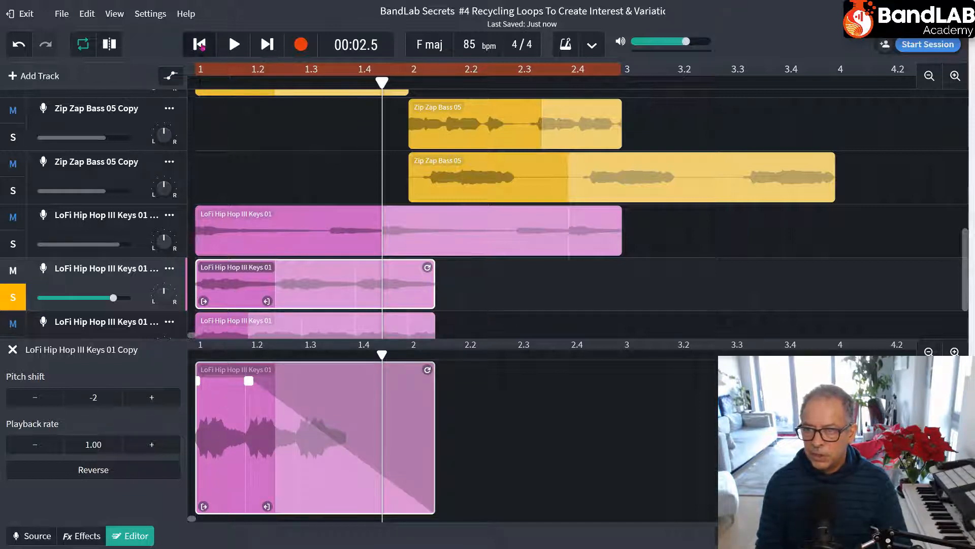
left_click(232, 47)
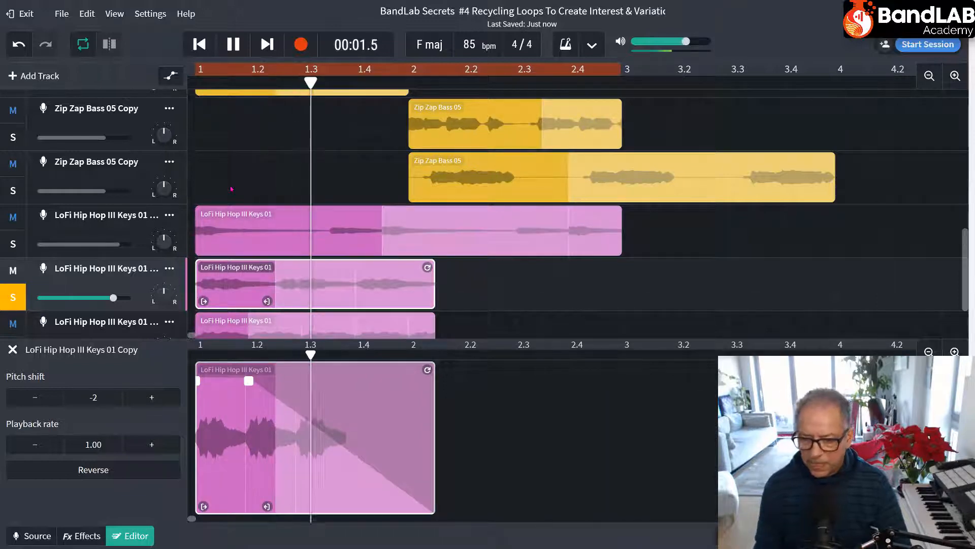
key("space")
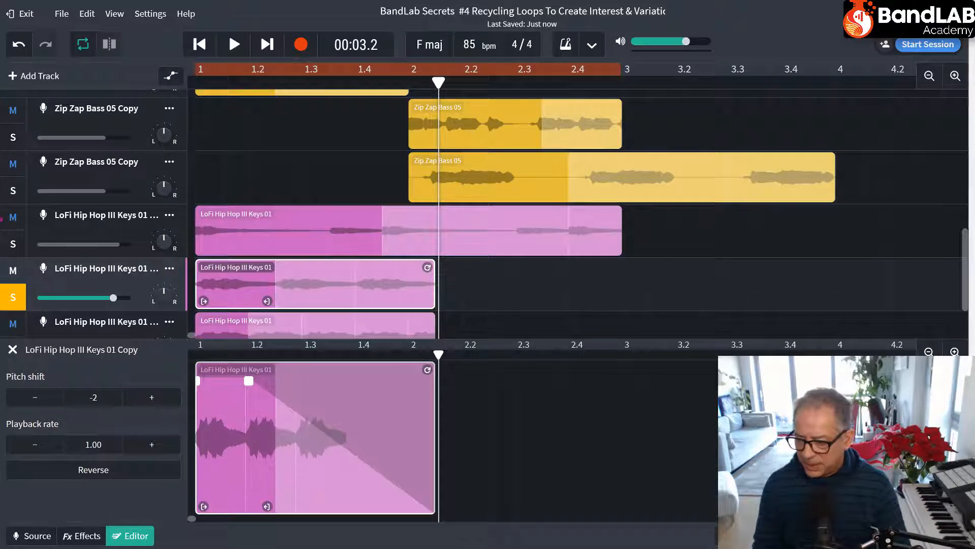
Solo the original bass and drums alongside the second keys variation and play the combination from the start
left_click(12, 349)
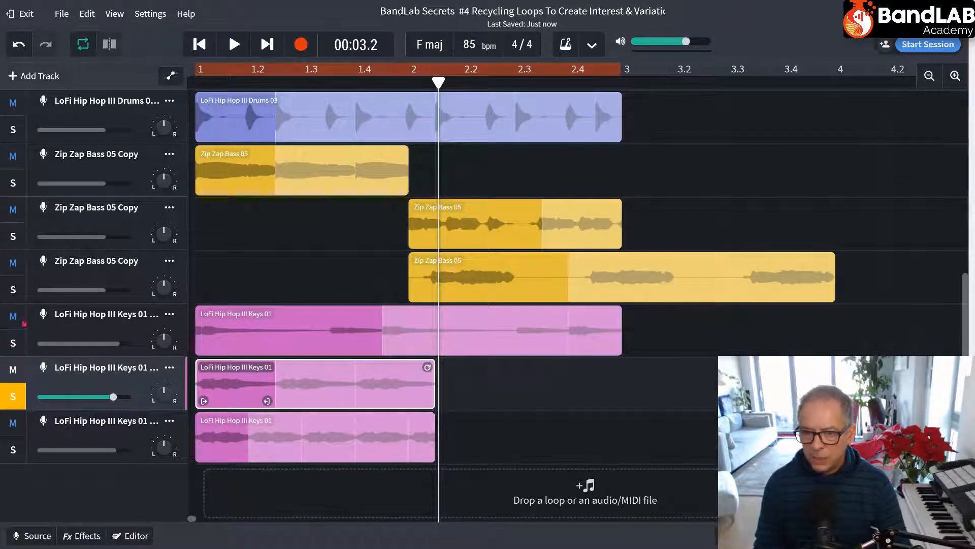
scroll(24, 323, "up", 5)
left_click(13, 182)
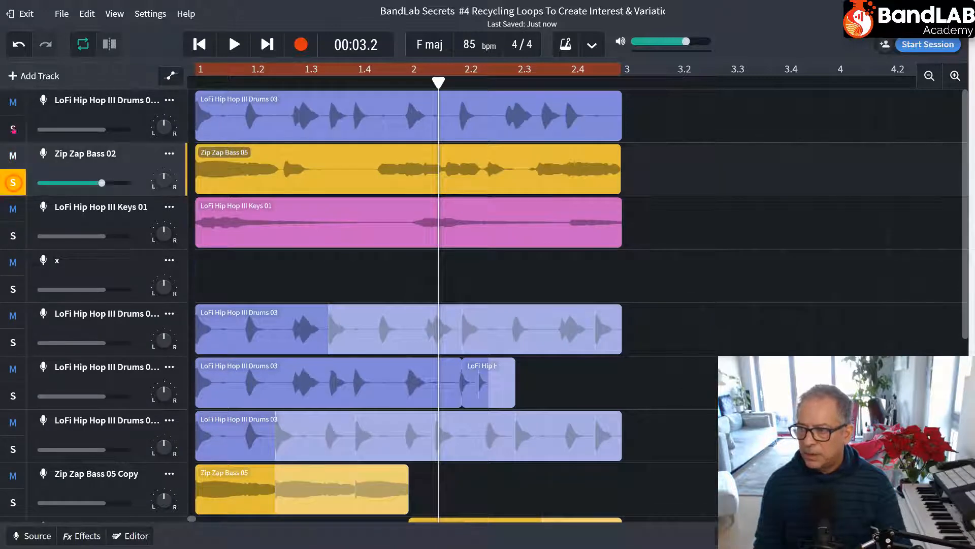
left_click(13, 129)
scroll(208, 103, "down", 6)
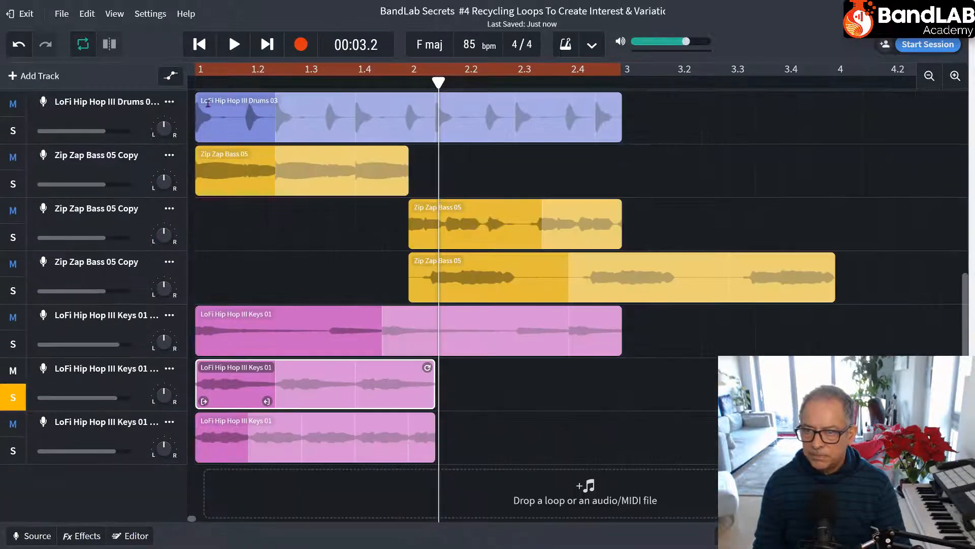
key("Return")
key("space")
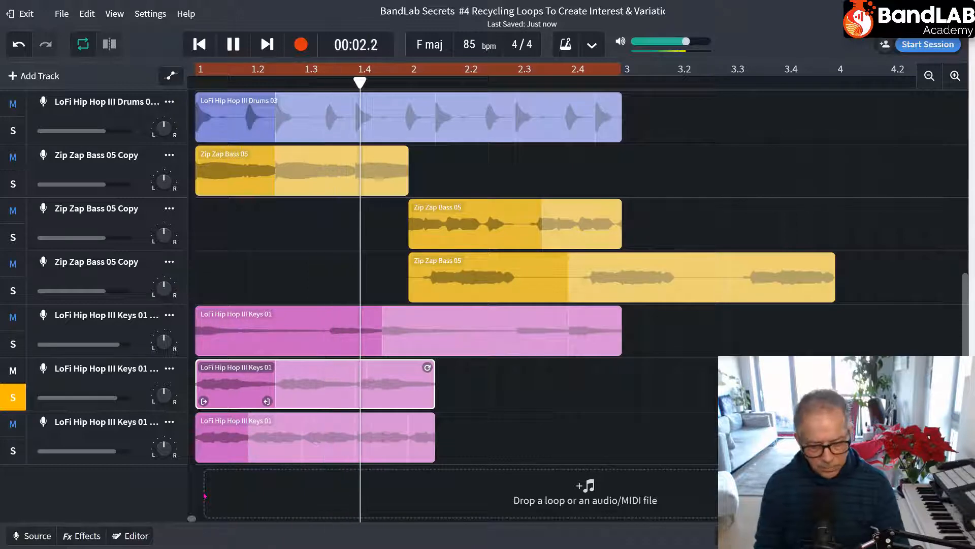
key("space")
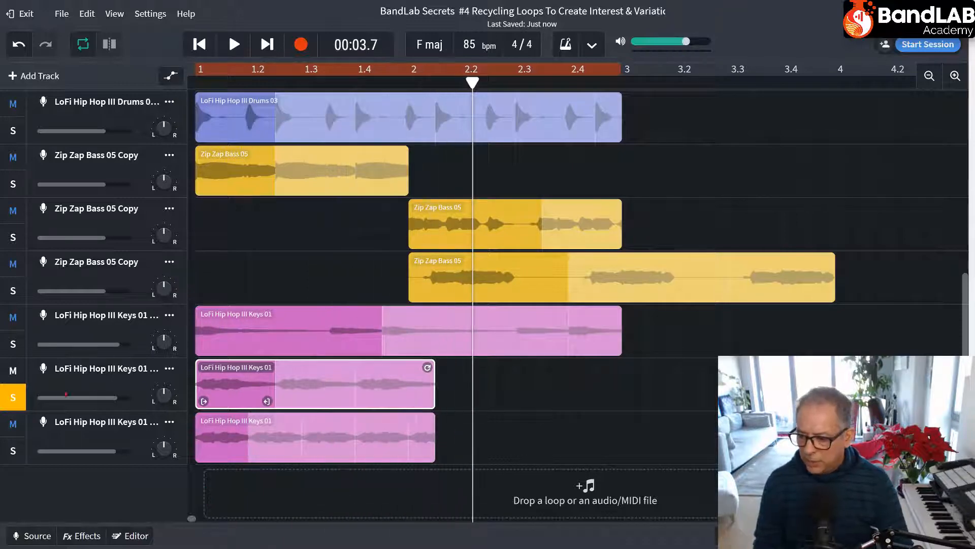
Solo the third keys variation in place of the second and play it with the original drums and bass from the start
left_click(21, 401)
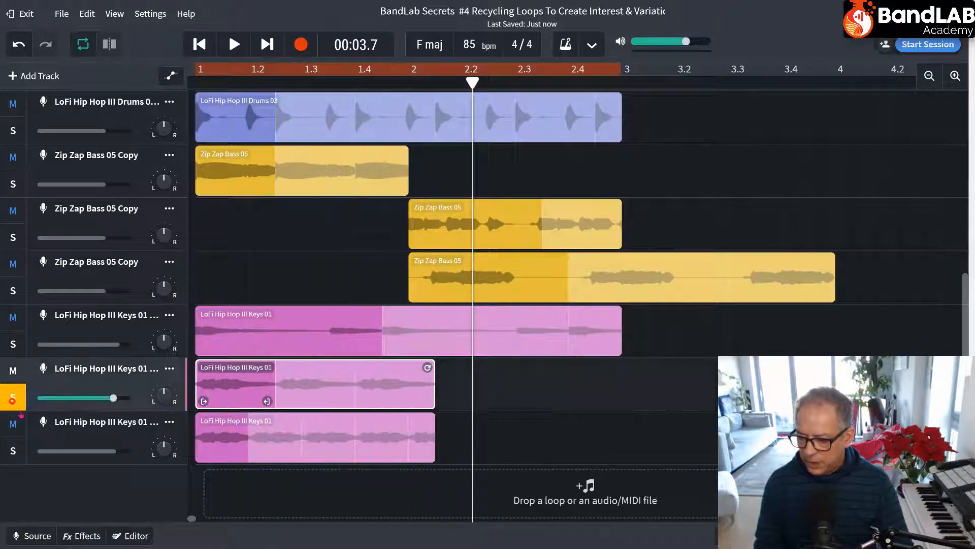
left_click(19, 450)
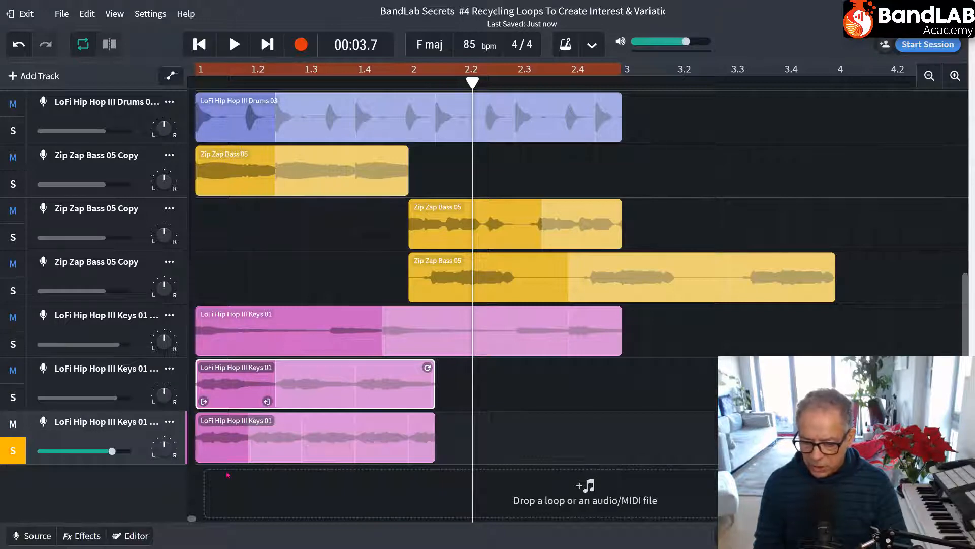
left_click(215, 283)
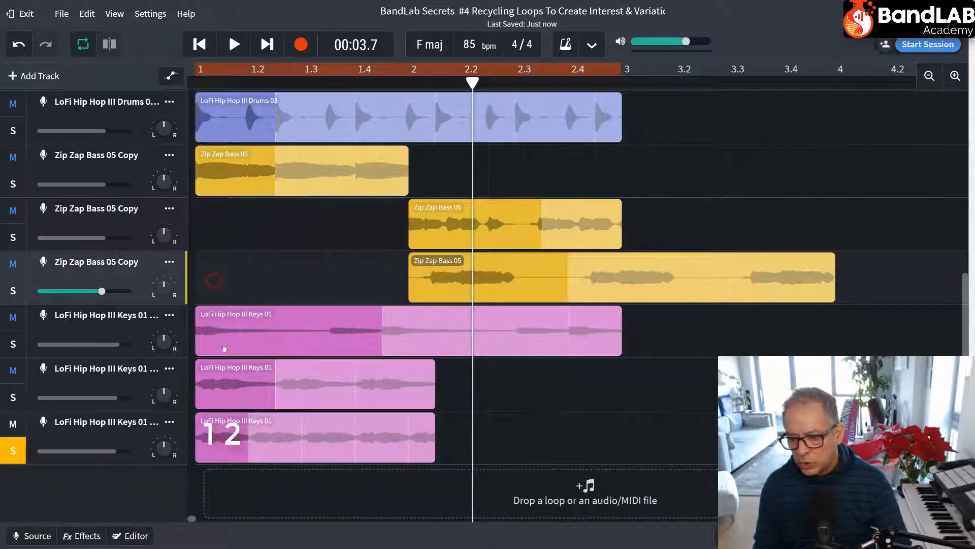
left_click(217, 441)
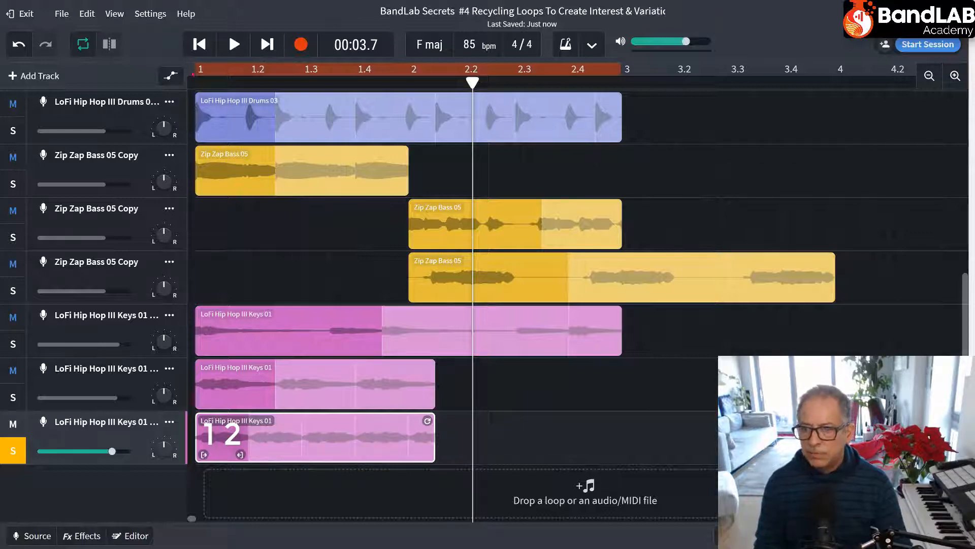
left_click(195, 76)
key("space")
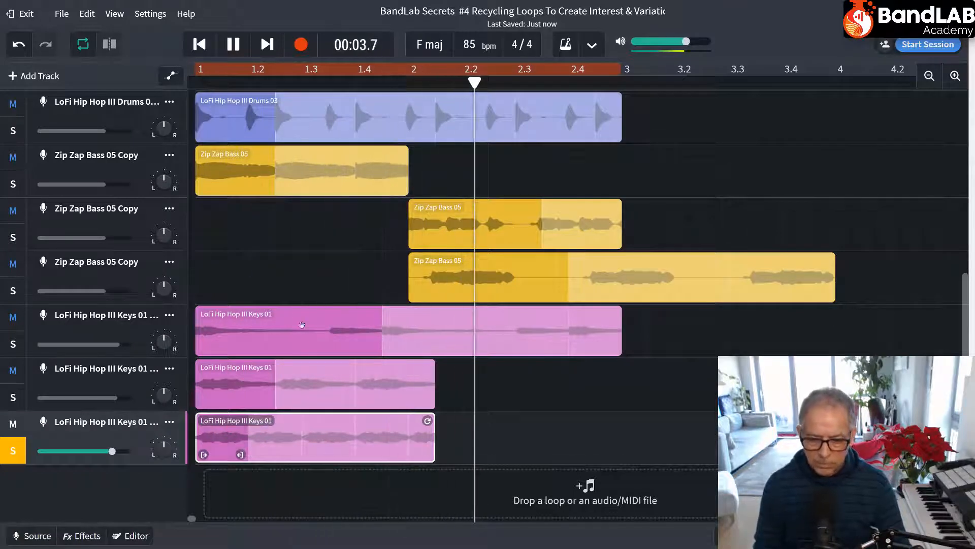
Give the third keys variation a fade-in ending midway between beats 1.2 and 1.3 and a fade-out starting at beat 1.4, and audition it
double_click(316, 434)
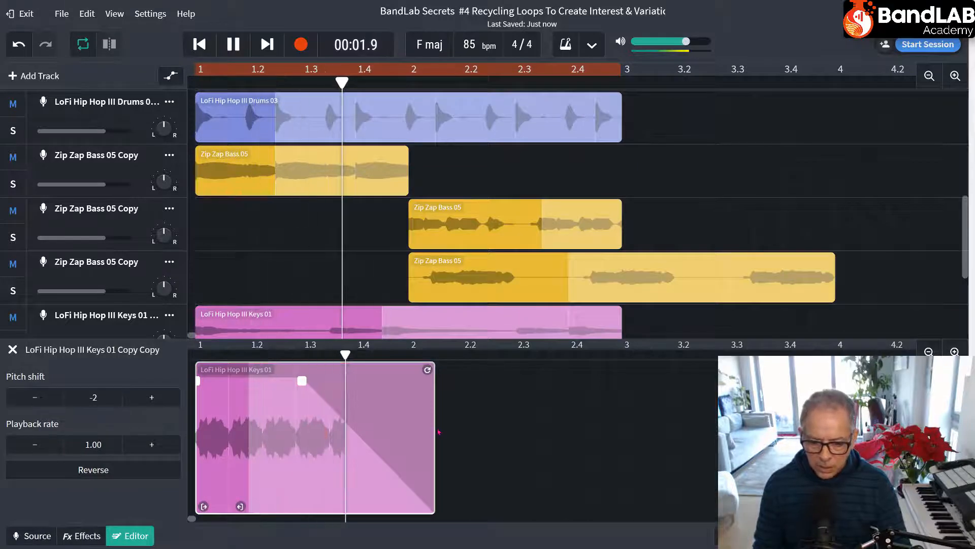
key("space")
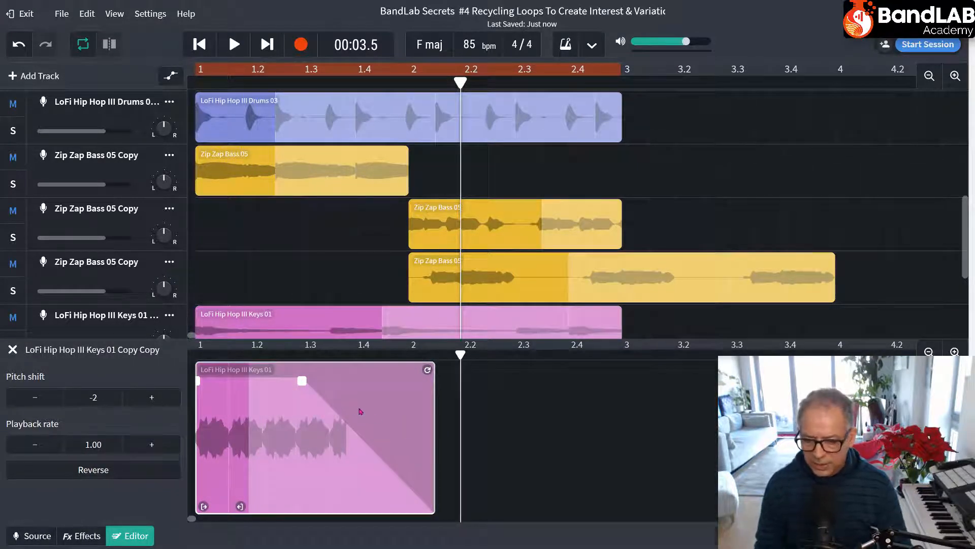
left_click_drag(303, 379, 355, 380)
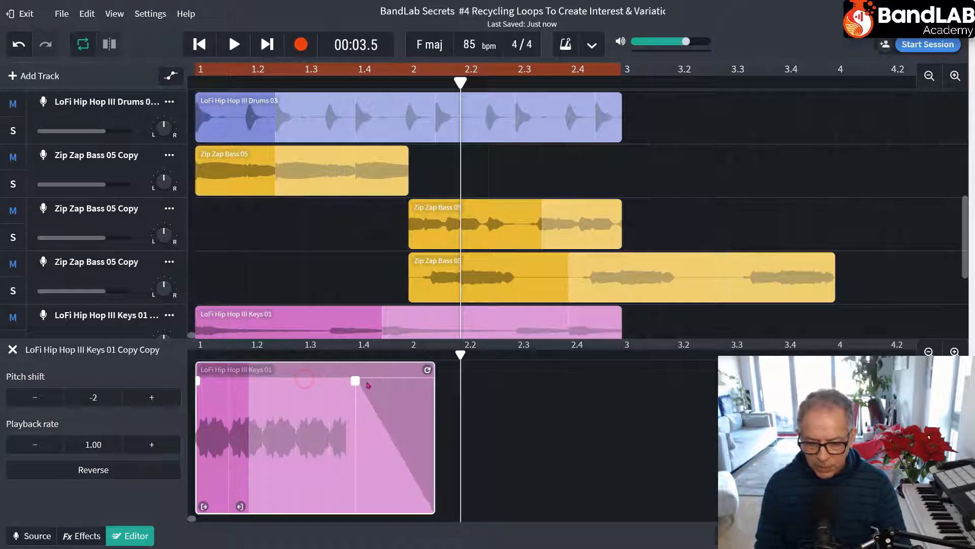
left_click_drag(199, 380, 276, 381)
key("space")
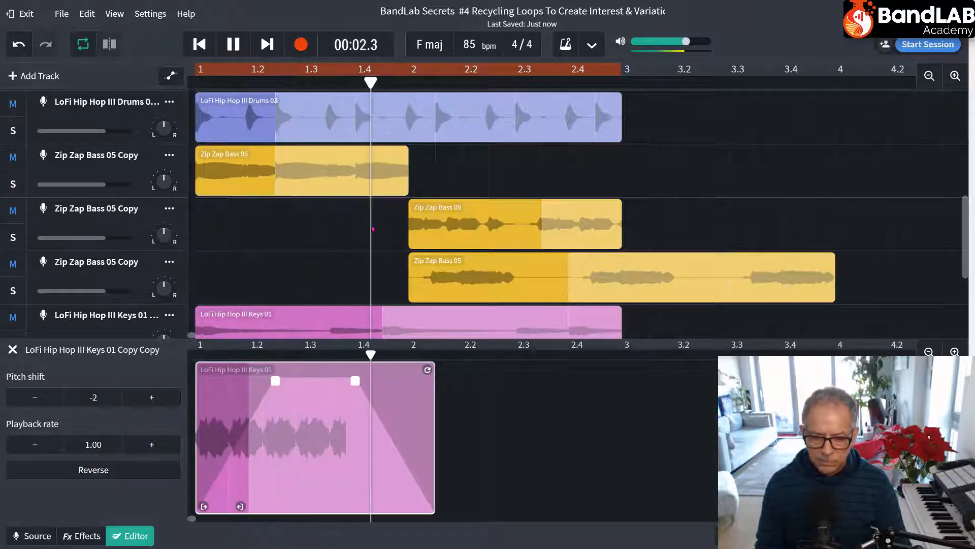
key("space")
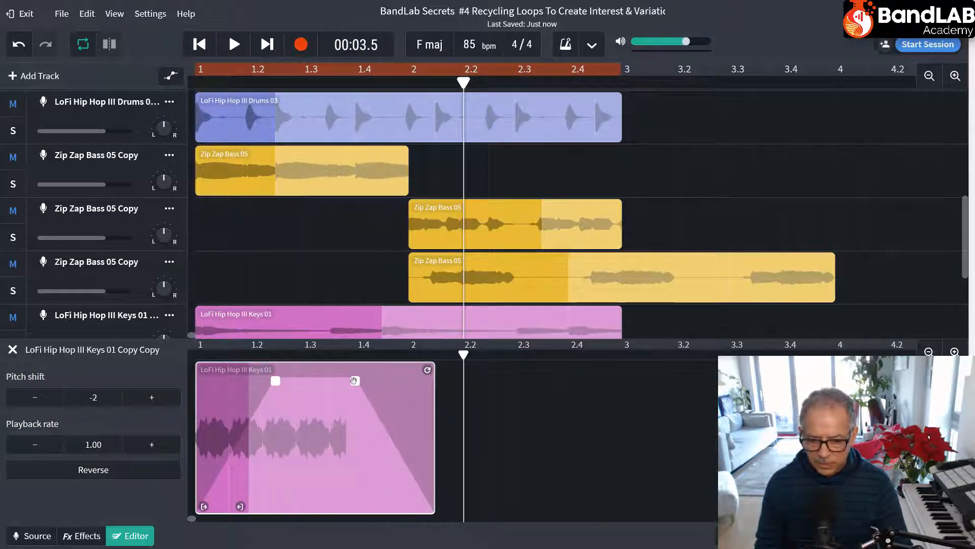
Start the third keys variation's fade-out at beat 2, trying its fade-in end at beat 1.4 before settling on beat 1.3 during playback
left_click_drag(355, 381, 409, 380)
left_click_drag(275, 380, 355, 380)
key("space")
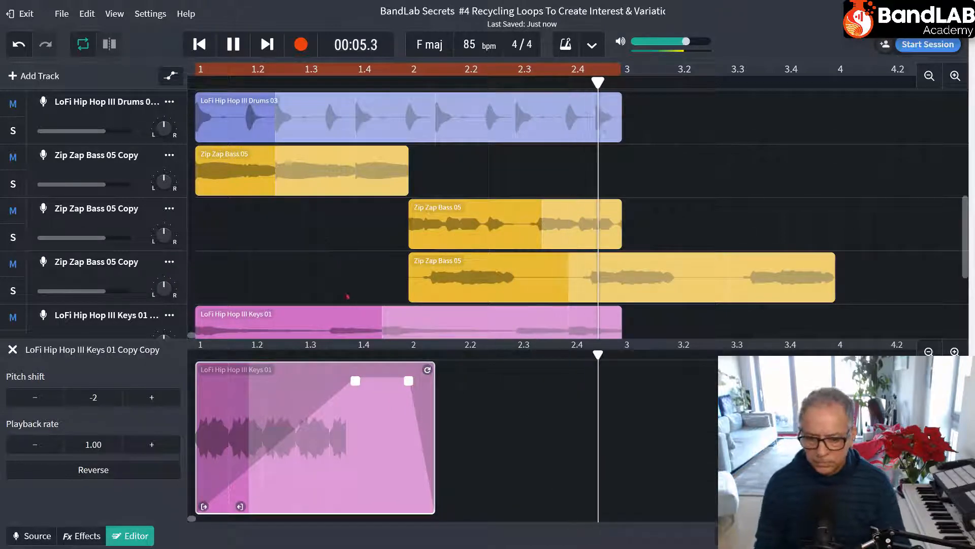
left_click_drag(356, 380, 301, 381)
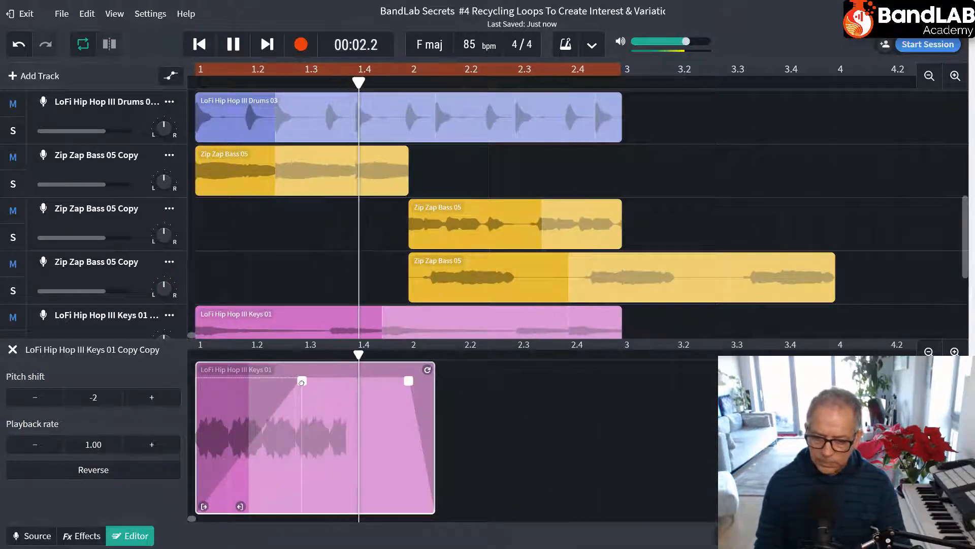
left_click(234, 47)
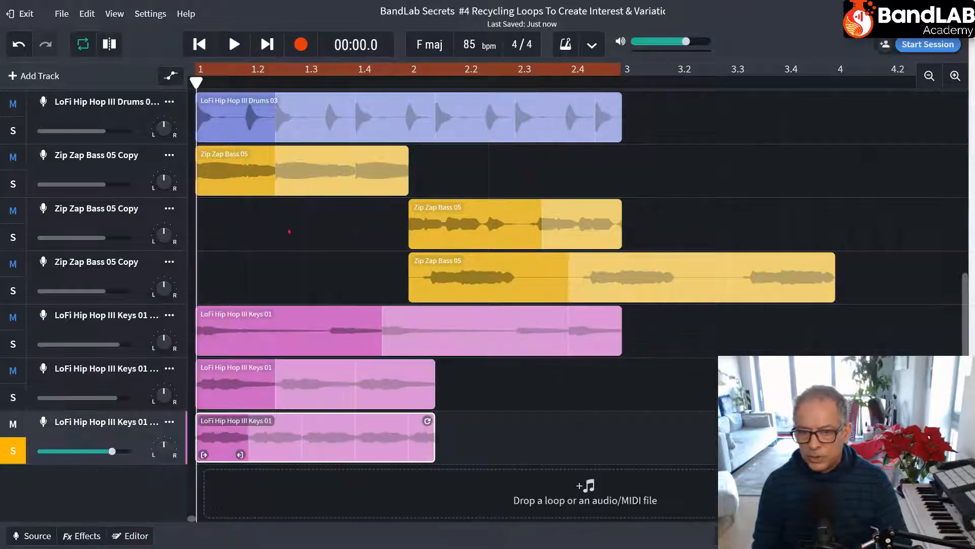
Fit all the tracks into view and briefly look at the loop library
key("ctrl+minus")
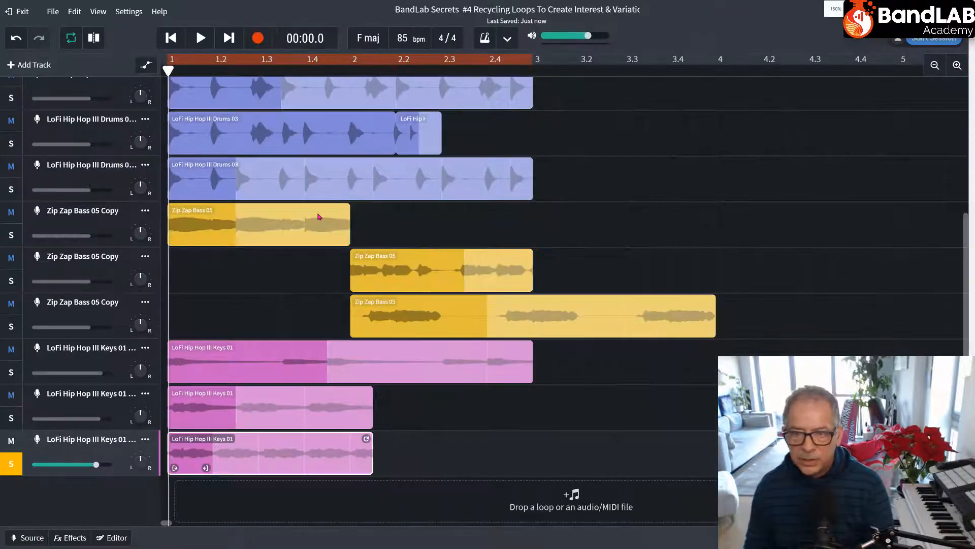
key("ctrl+minus")
key("ctrl+minus")
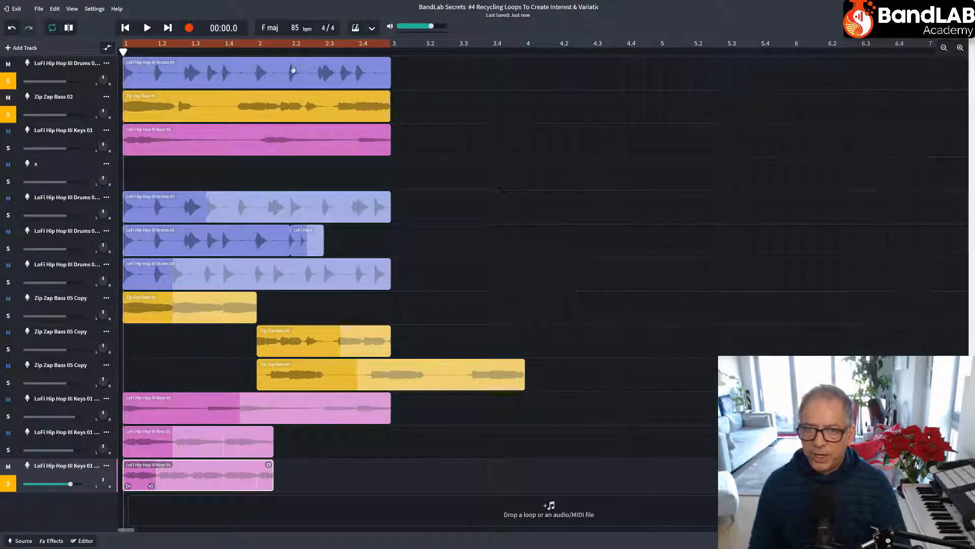
left_click(915, 540)
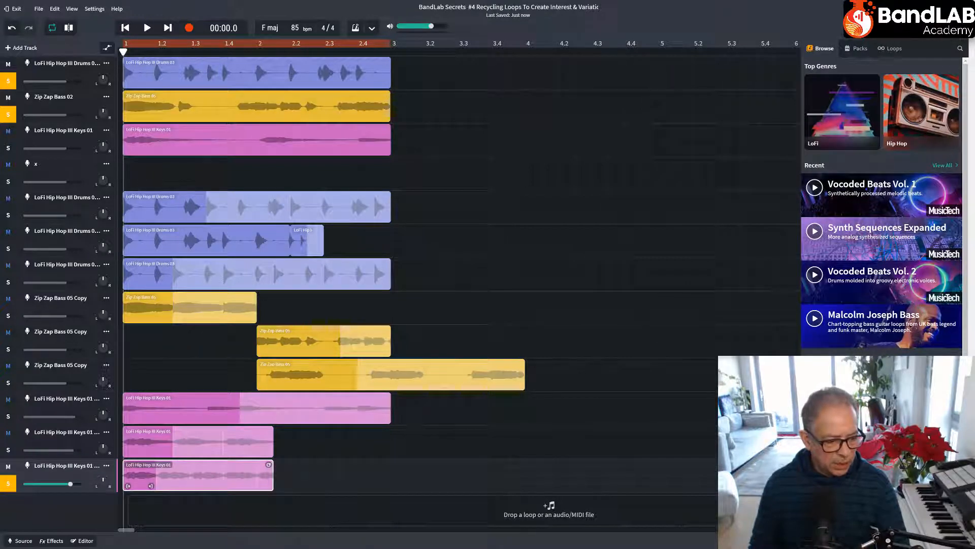
left_click(914, 540)
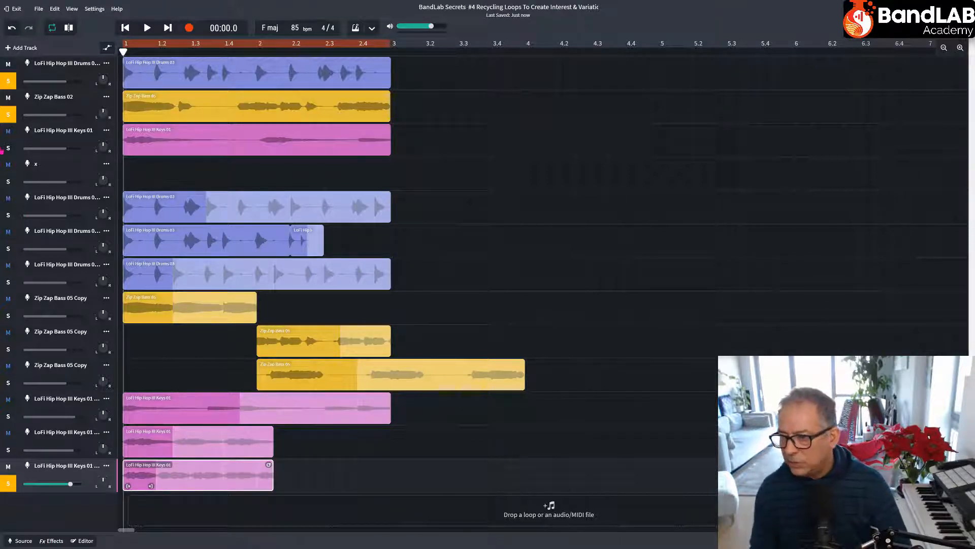
Replace the soloed original bass and drums with the third bass and third drums variations, and play them with the third keys variation
left_click(8, 114)
left_click(8, 80)
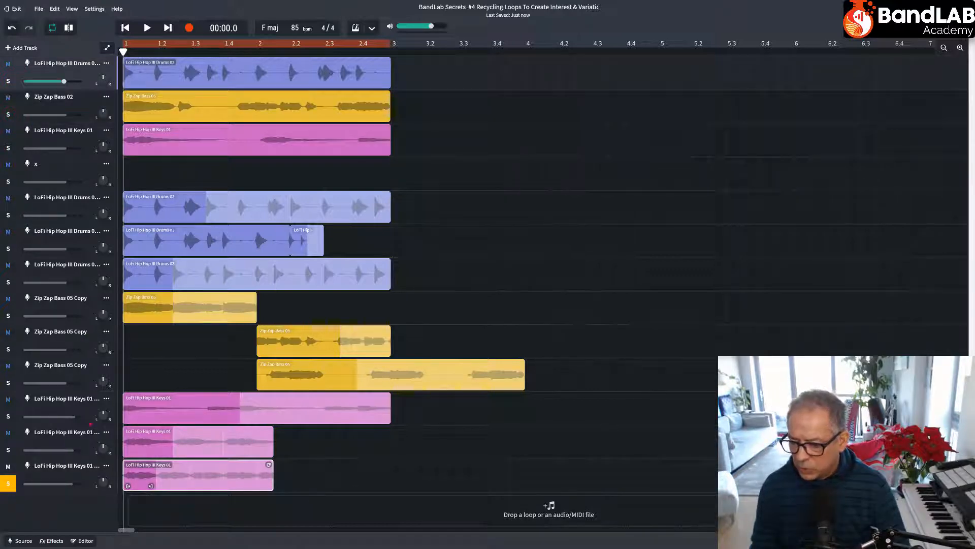
left_click(7, 383)
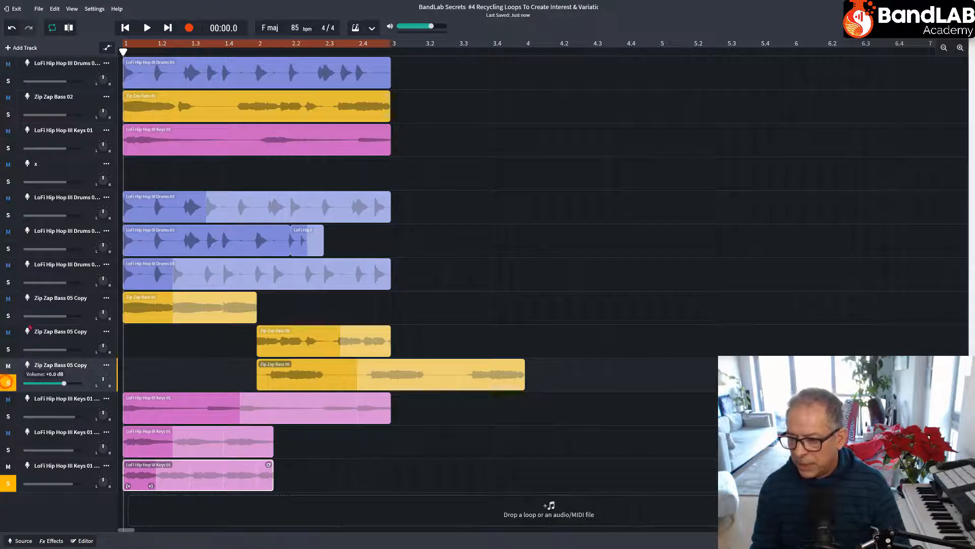
left_click(8, 281)
key("space")
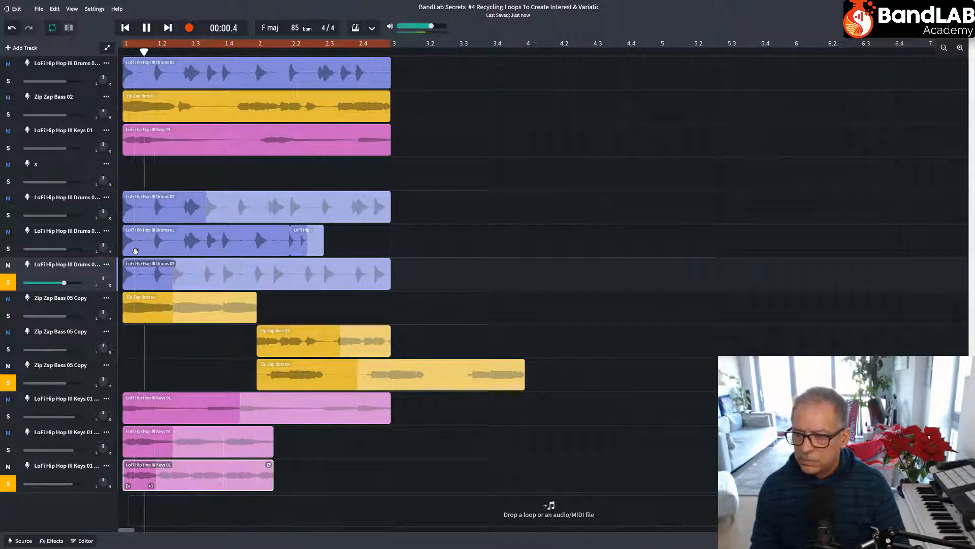
Replace the soloed third drums, bass and keys variations with the second drums, first bass and first keys variations, and audition them
key("space")
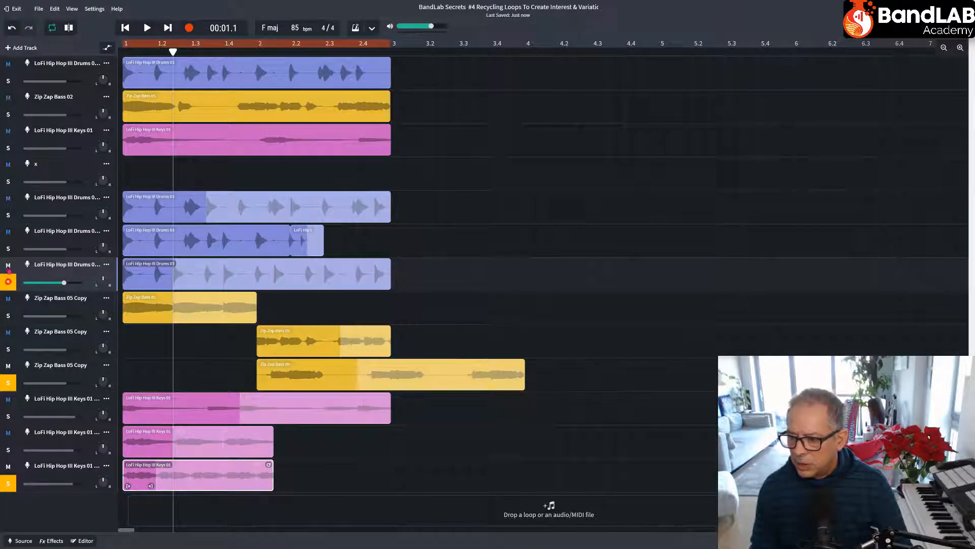
left_click(9, 248)
left_click(8, 384)
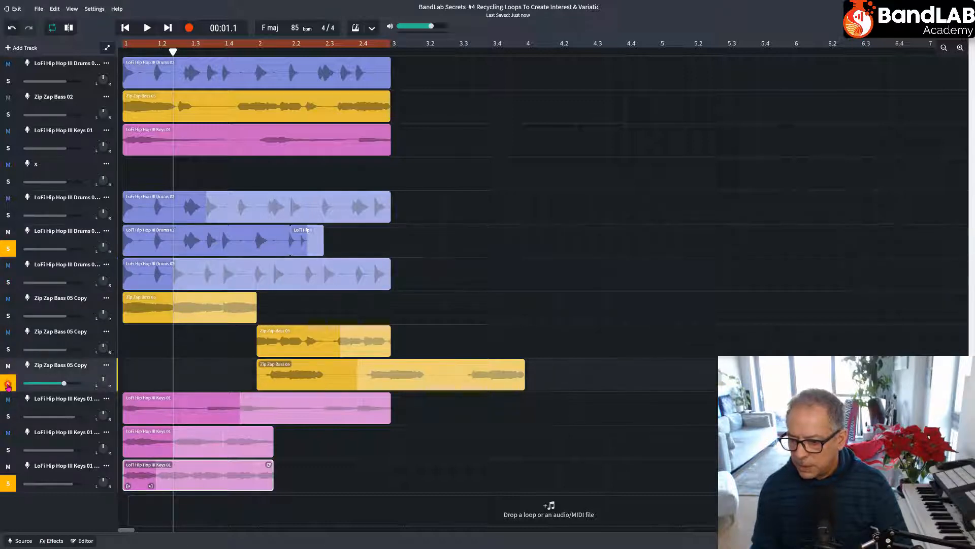
left_click(8, 383)
left_click(8, 315)
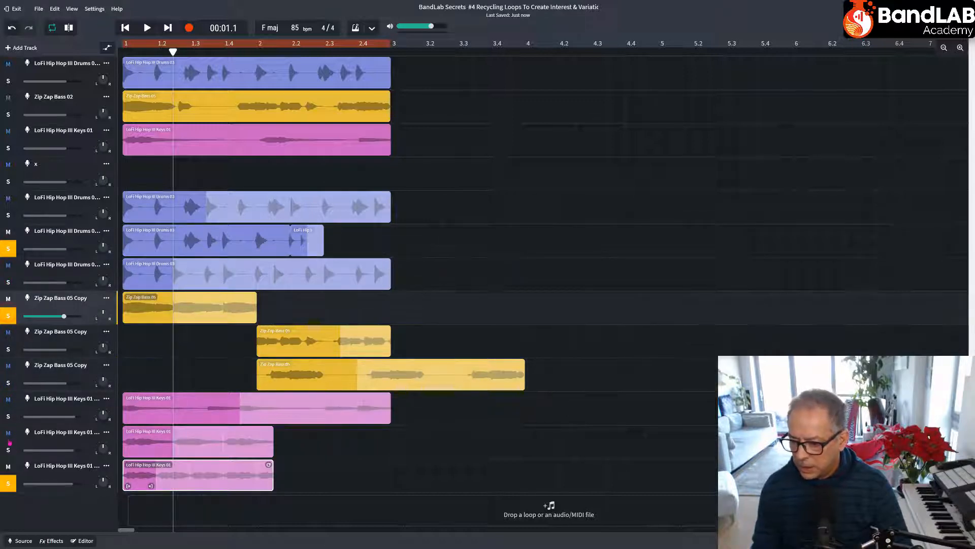
left_click(8, 415)
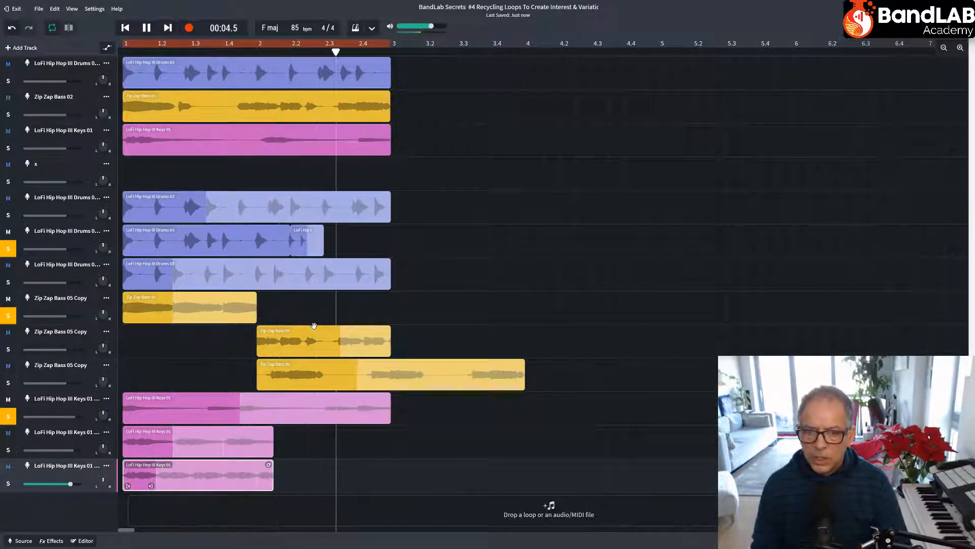
key("space")
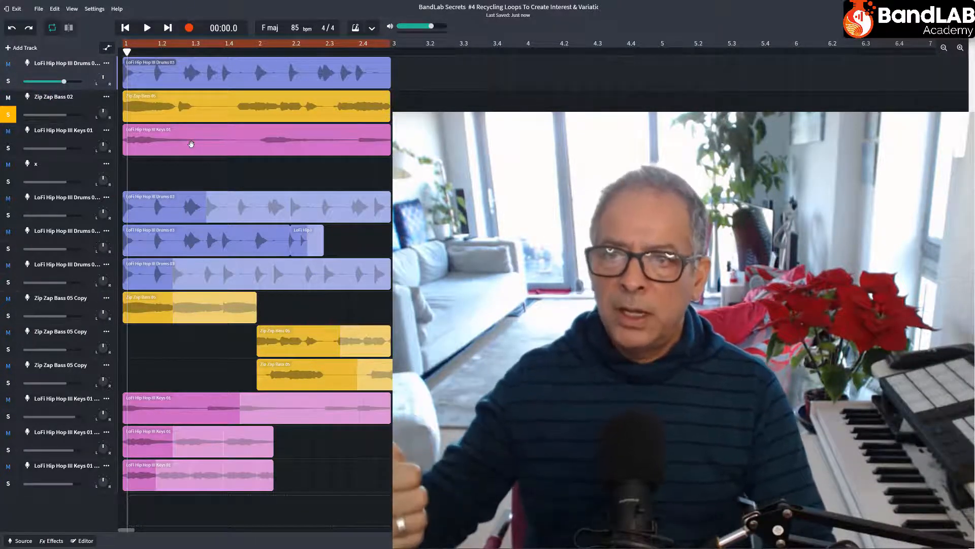
left_click(74, 10)
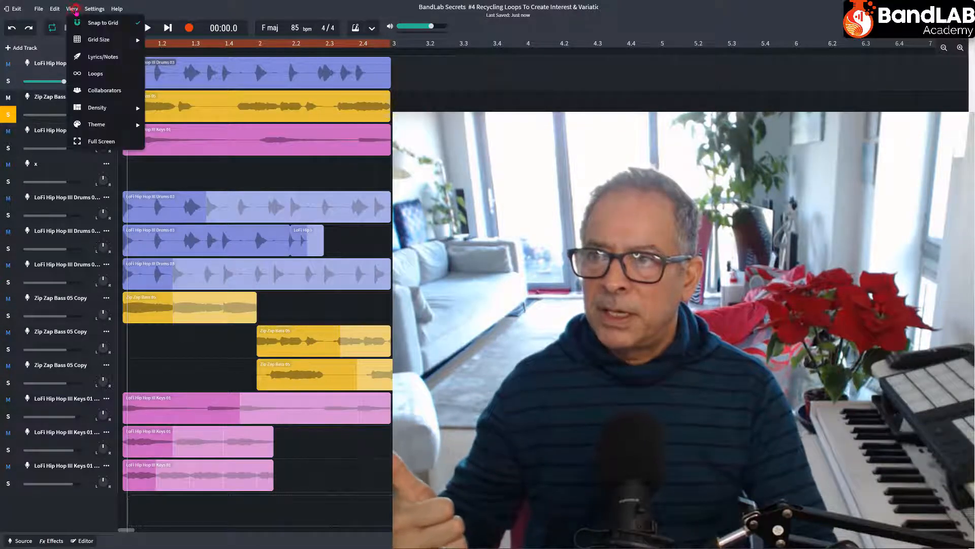
mouse_move(133, 43)
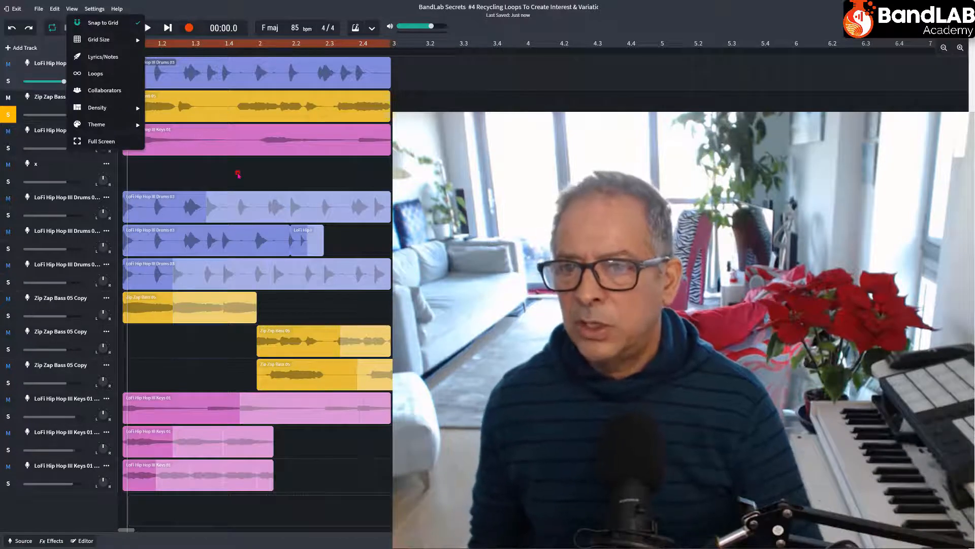
left_click(239, 175)
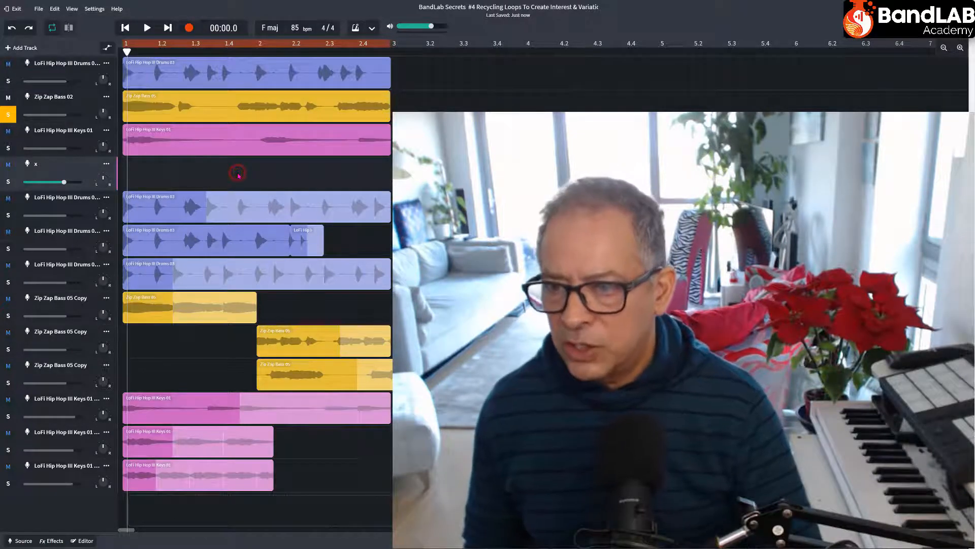
Slice the original LoFi Hip Hop III Keys 01 region in two at bar 2
left_click(195, 141)
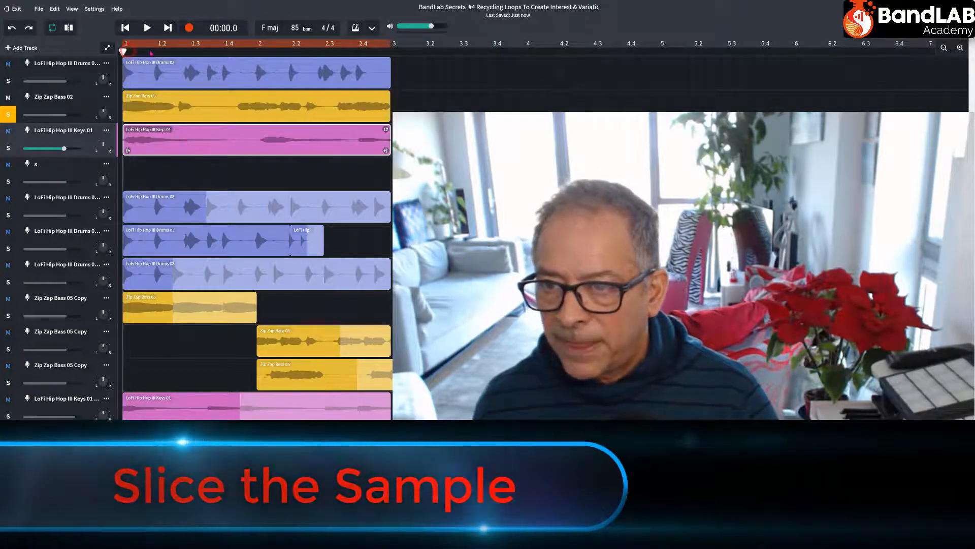
left_click(186, 140)
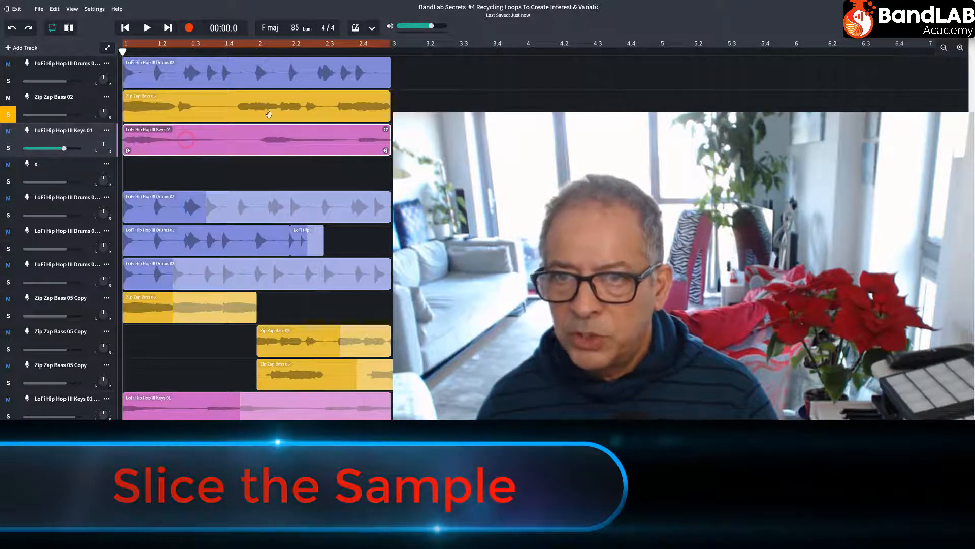
left_click(257, 52)
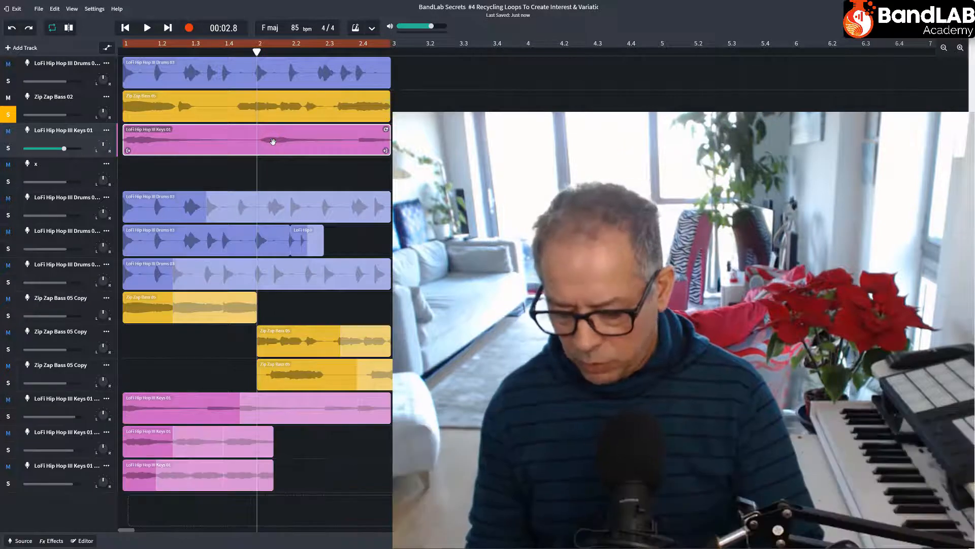
right_click(293, 138)
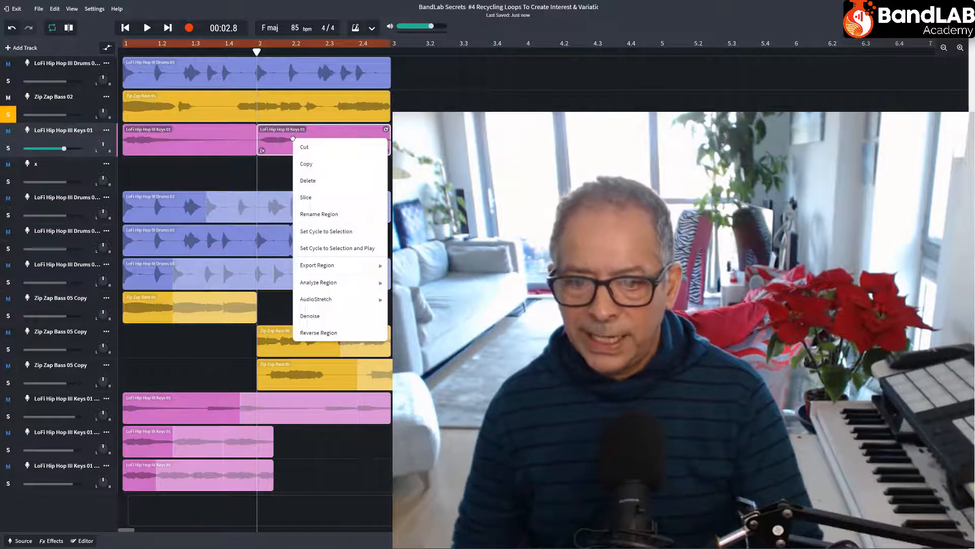
left_click(324, 198)
Trim the second keys slice to run from midway between beats 2 and 2.2 to midway between 2.2 and 2.3, and loop it to bar 3
mouse_move(312, 136)
left_mouse_down()
mouse_move(393, 136)
mouse_move(294, 136)
left_mouse_up()
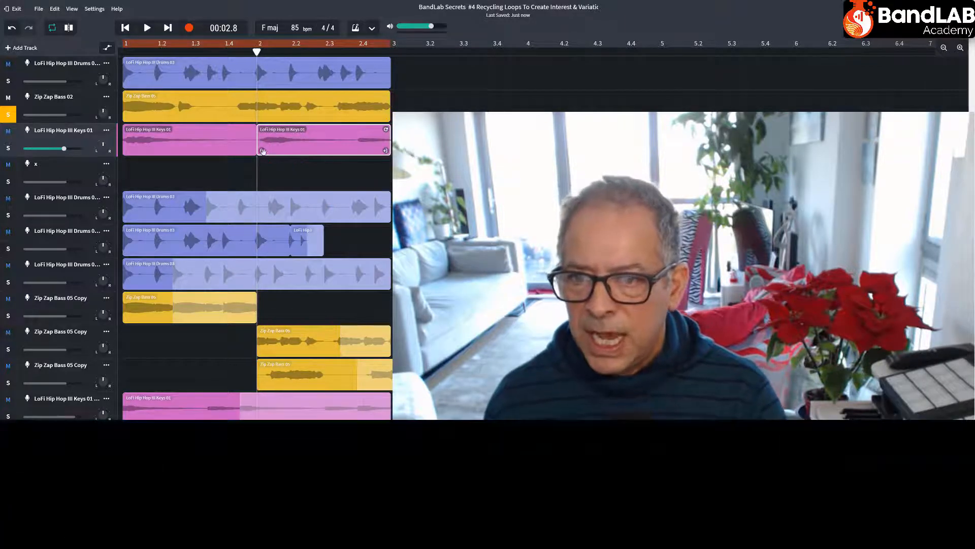
left_click_drag(262, 150, 279, 150)
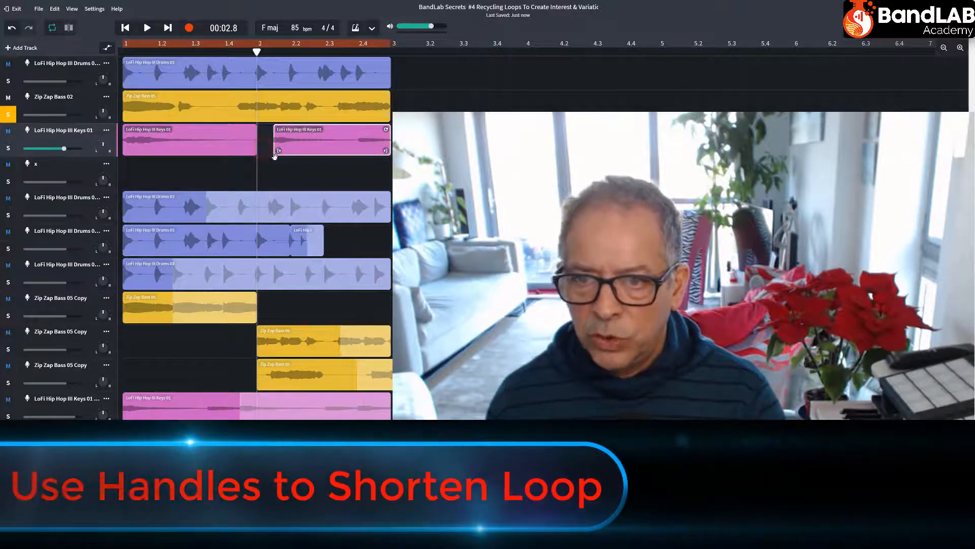
mouse_move(385, 150)
left_mouse_down()
mouse_move(301, 151)
mouse_move(387, 130)
left_mouse_up()
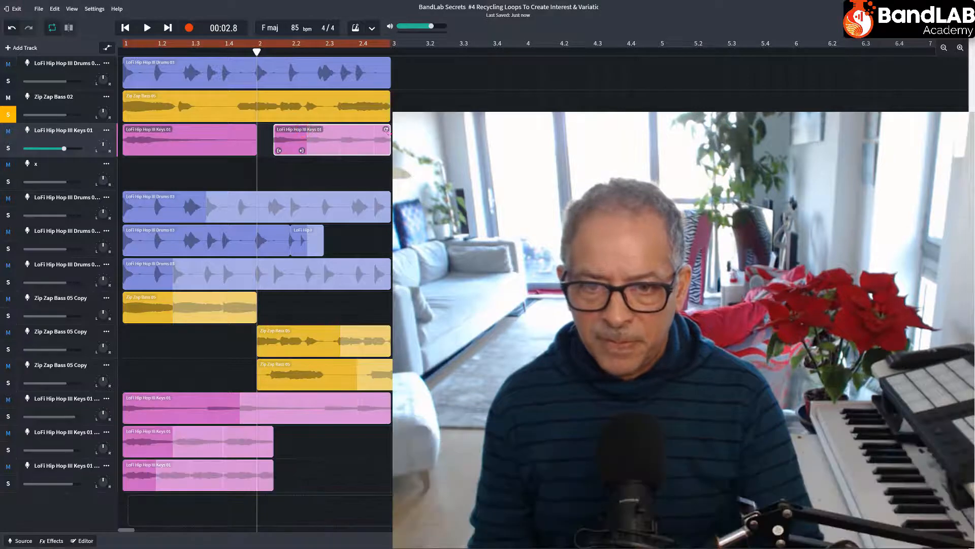